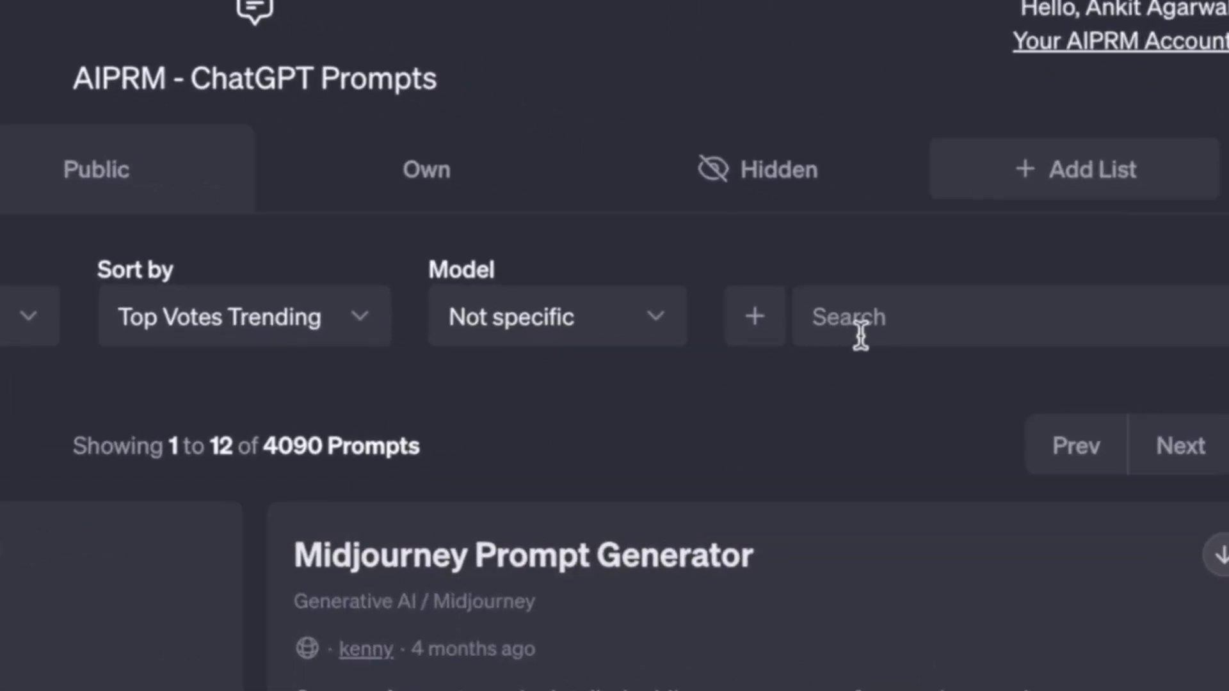
Choose AIPRM's Short Story Generator and enter monster woods, horror, animals keywords, under 45 seconds.
{"action": "left_click", "coordinate": [899, 320]}
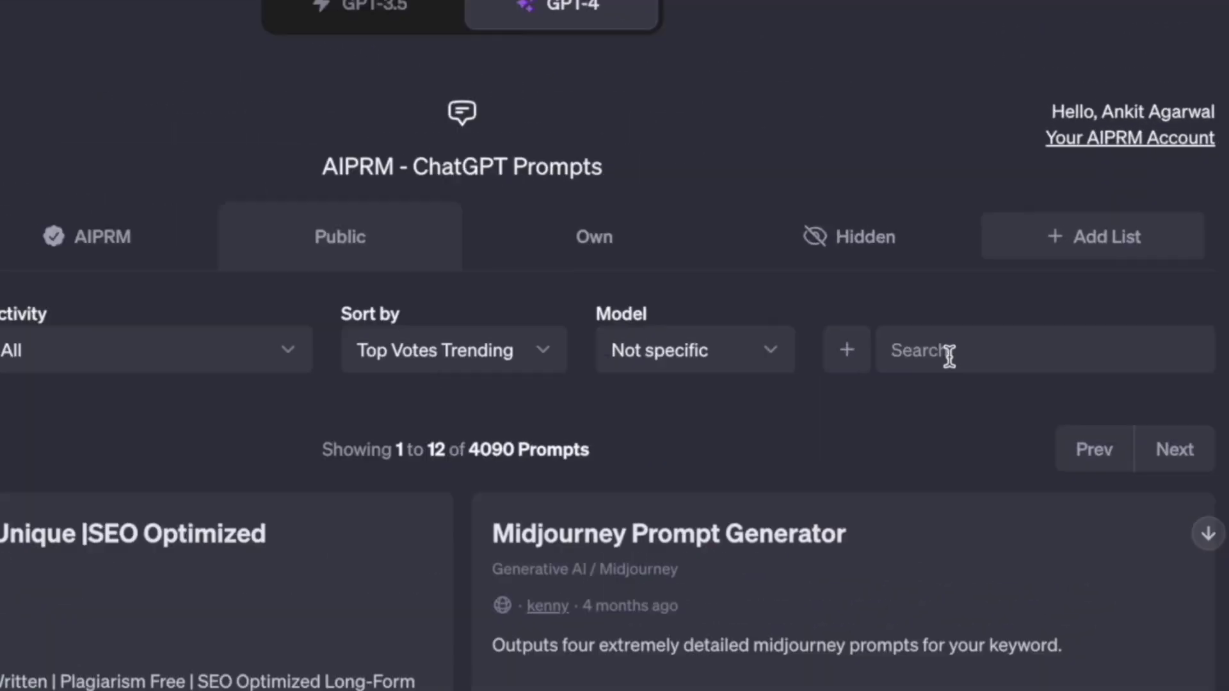
{"action": "type", "text": "short story"}
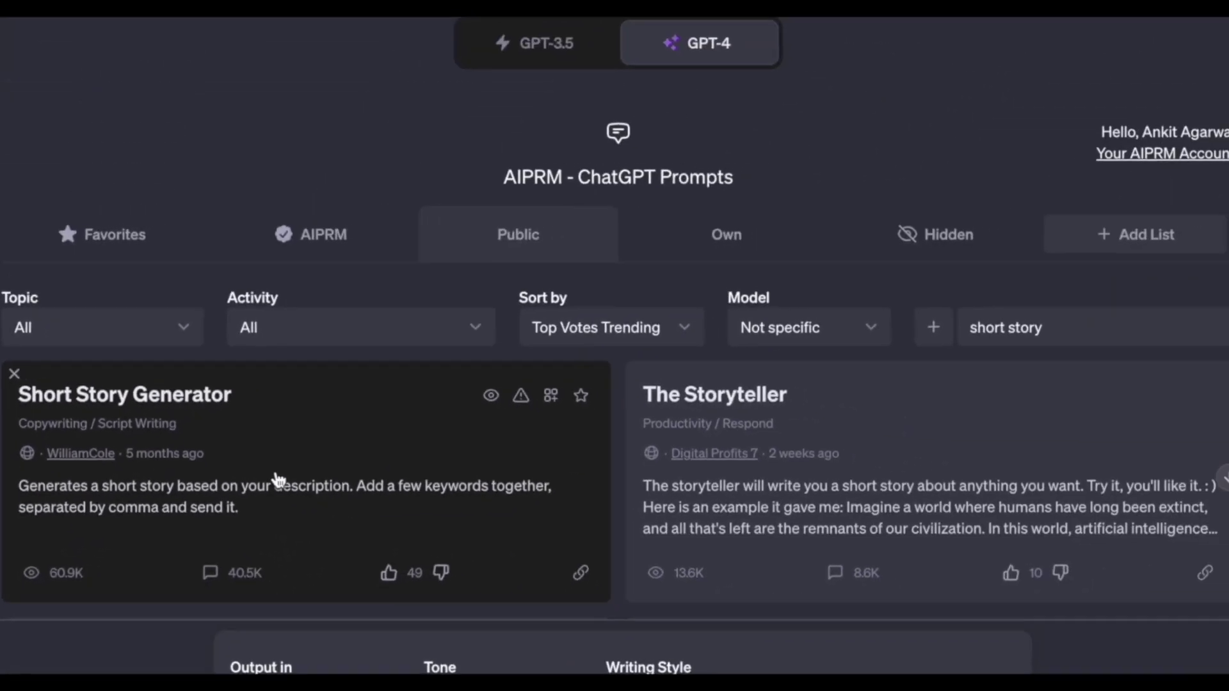
{"action": "left_click", "coordinate": [346, 456]}
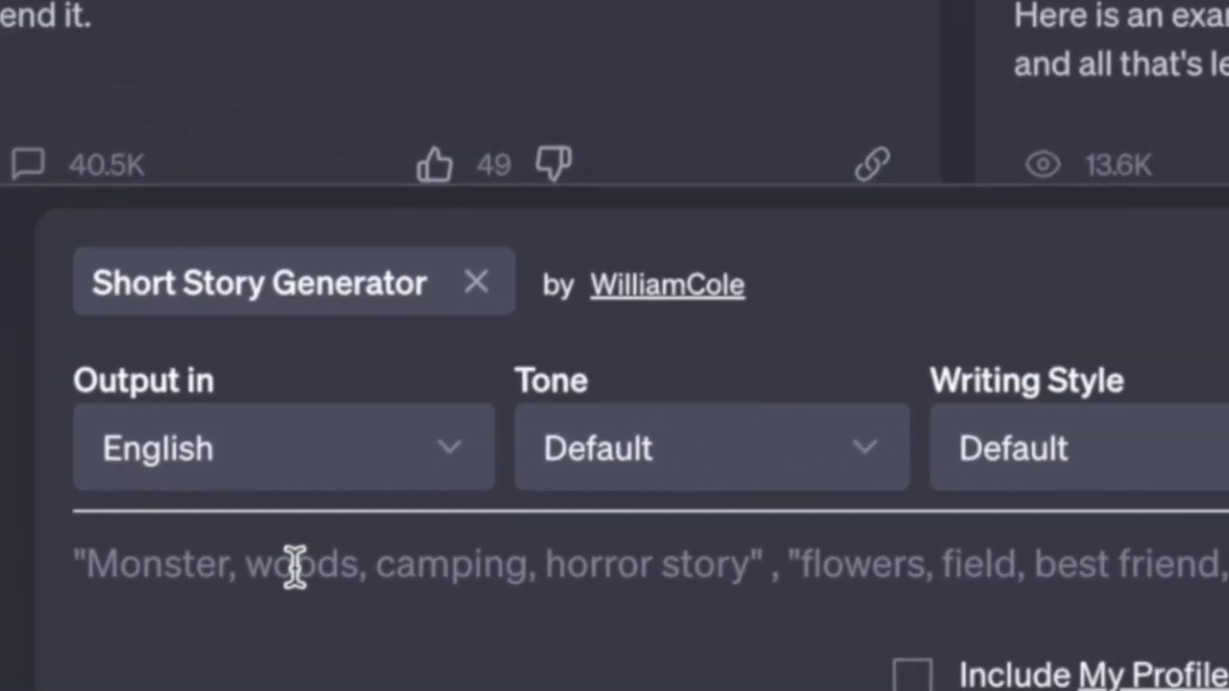
{"action": "left_click", "coordinate": [295, 567]}
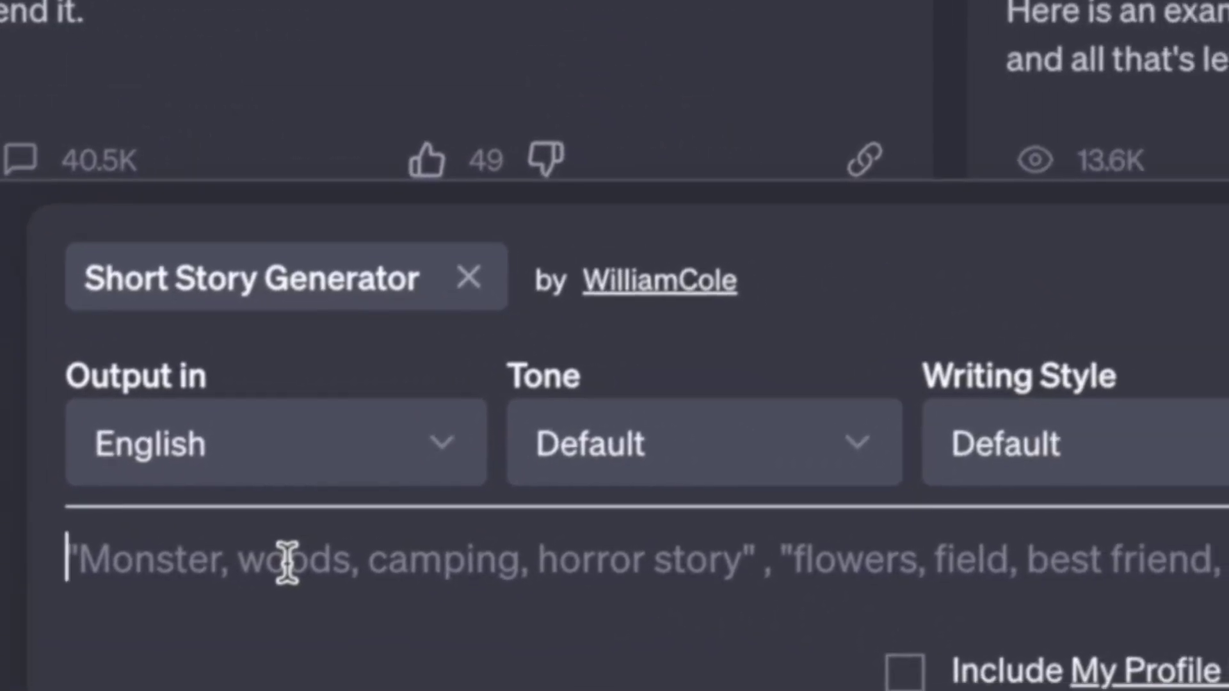
{"action": "type", "text": "Monster wood"}
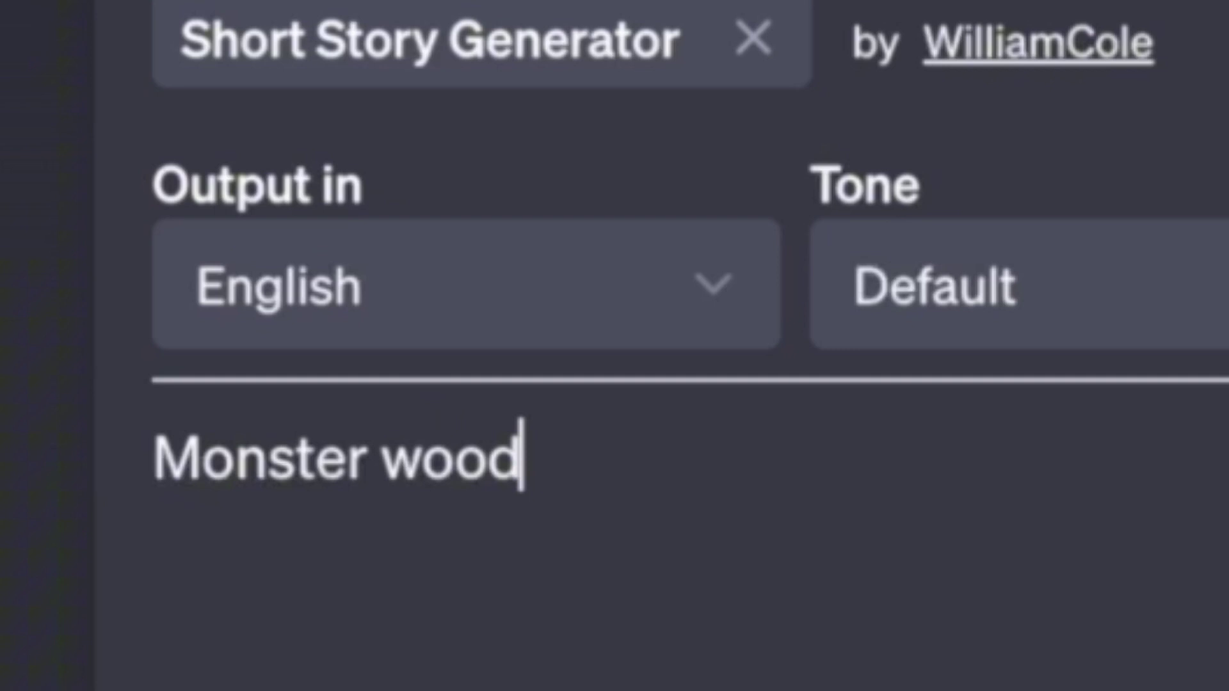
{"action": "type", "text": "s,"}
{"action": "type", "text": " horror , animals...not longer"}
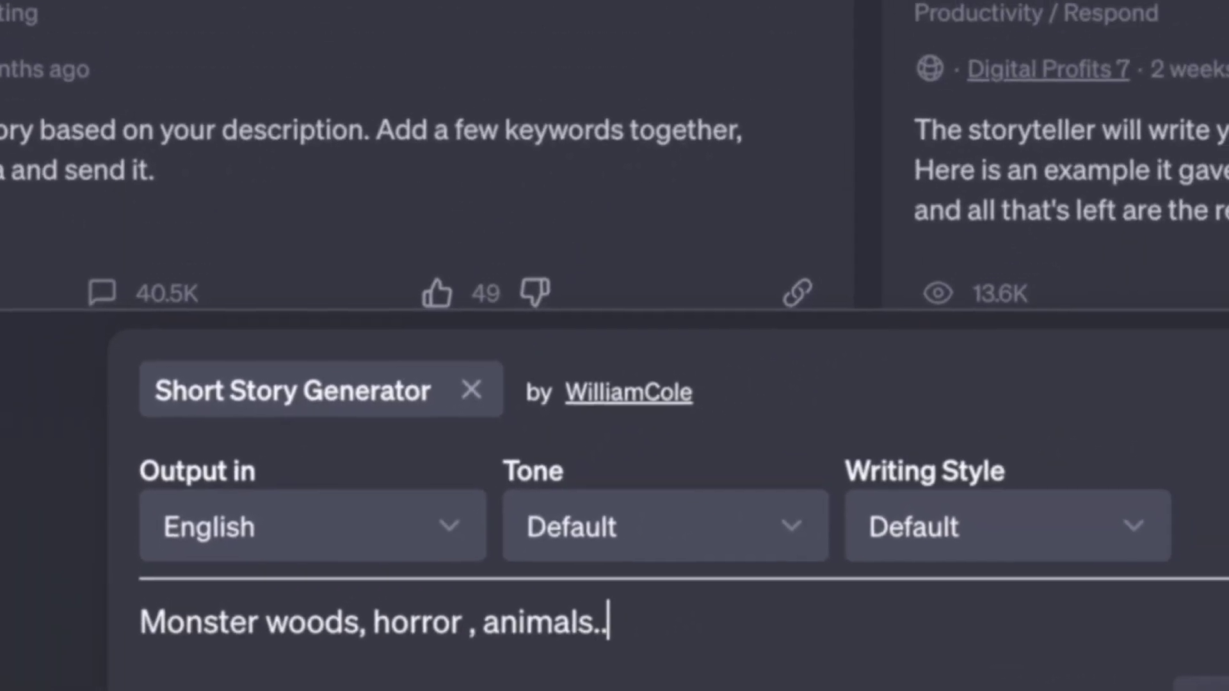
{"action": "type", "text": " than 45 se"}
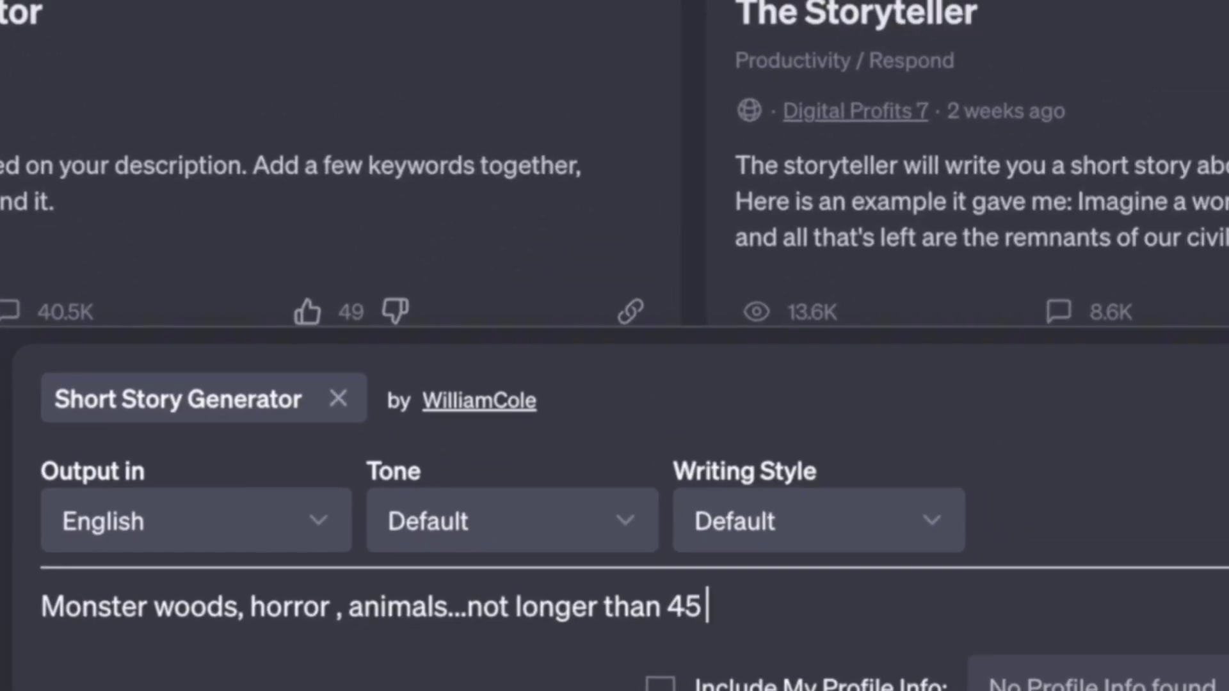
{"action": "type", "text": "ocnds.. pleas"}
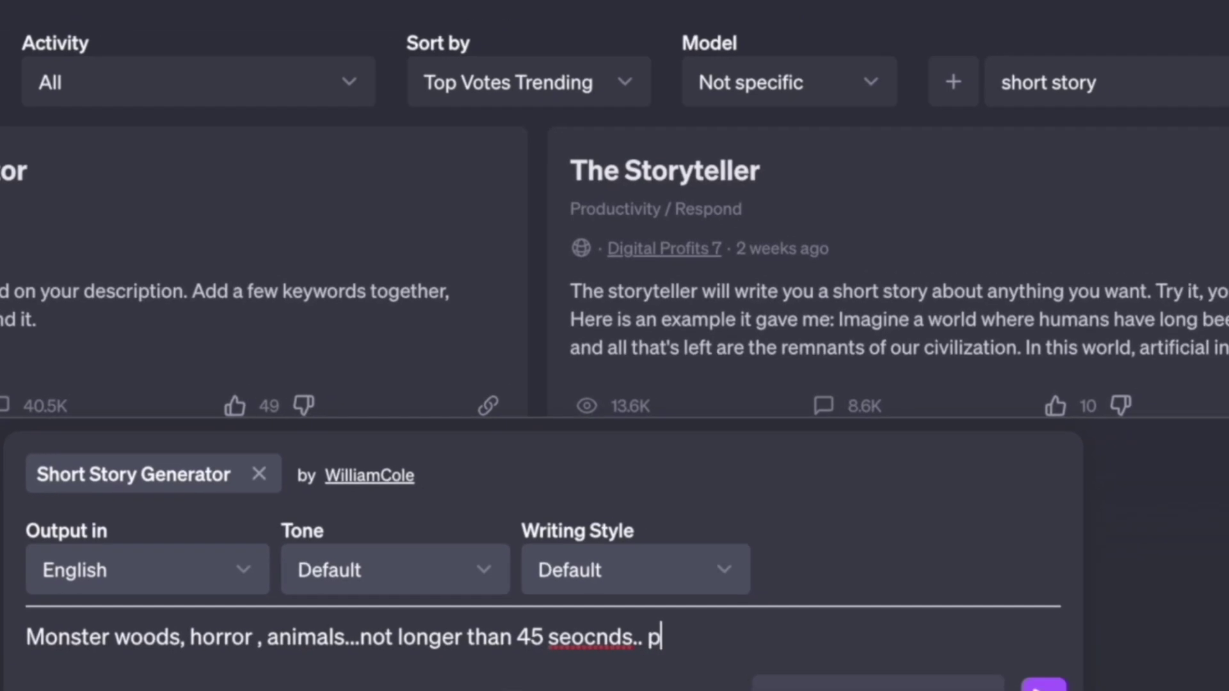
{"action": "type", "text": "e generate the ti"}
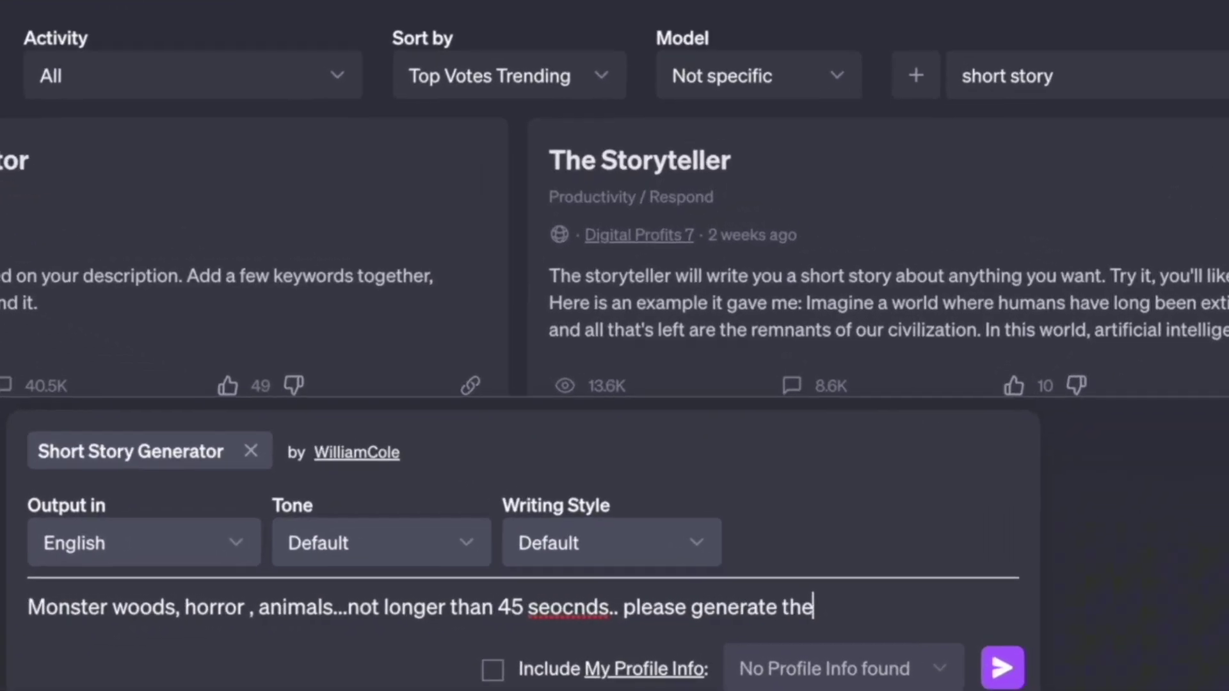
{"action": "type", "text": "tle as well"}
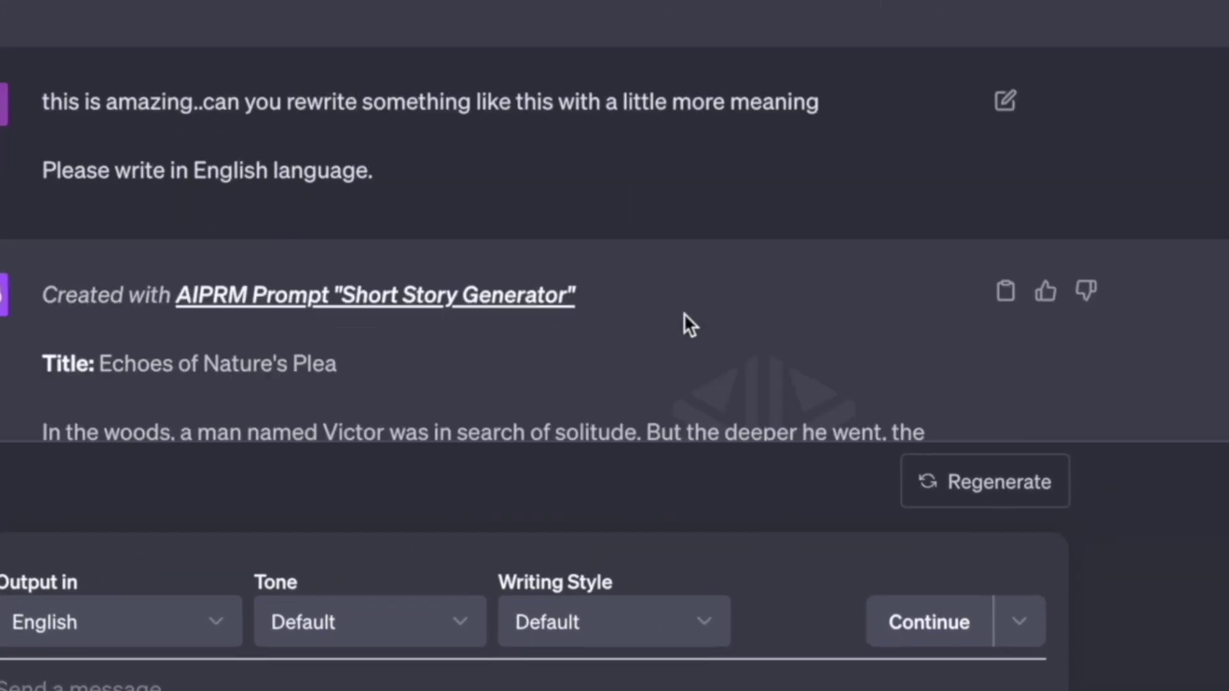
Scroll through the 'Echoes of Nature's Plea' rewrite and select its paragraphs for copying.
{"action": "scroll", "coordinate": [742, 308], "scroll_direction": "down", "scroll_amount": 1}
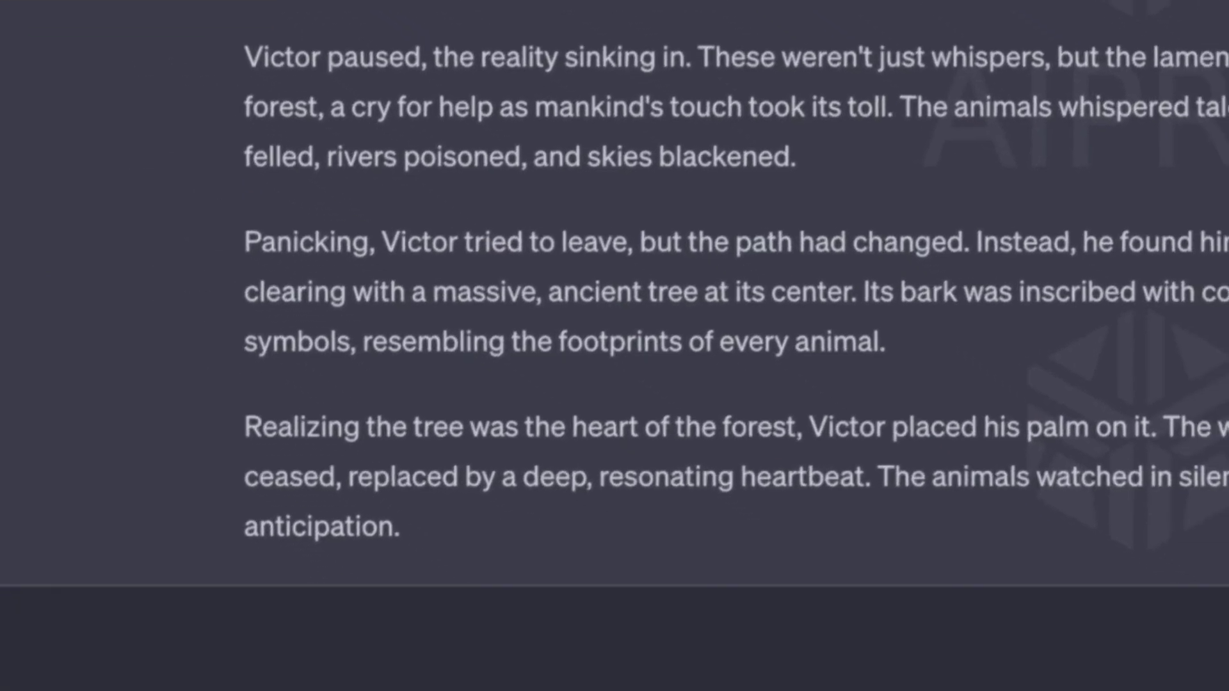
{"action": "left_click_drag", "start_coordinate": [410, 33], "coordinate": [428, 191]}
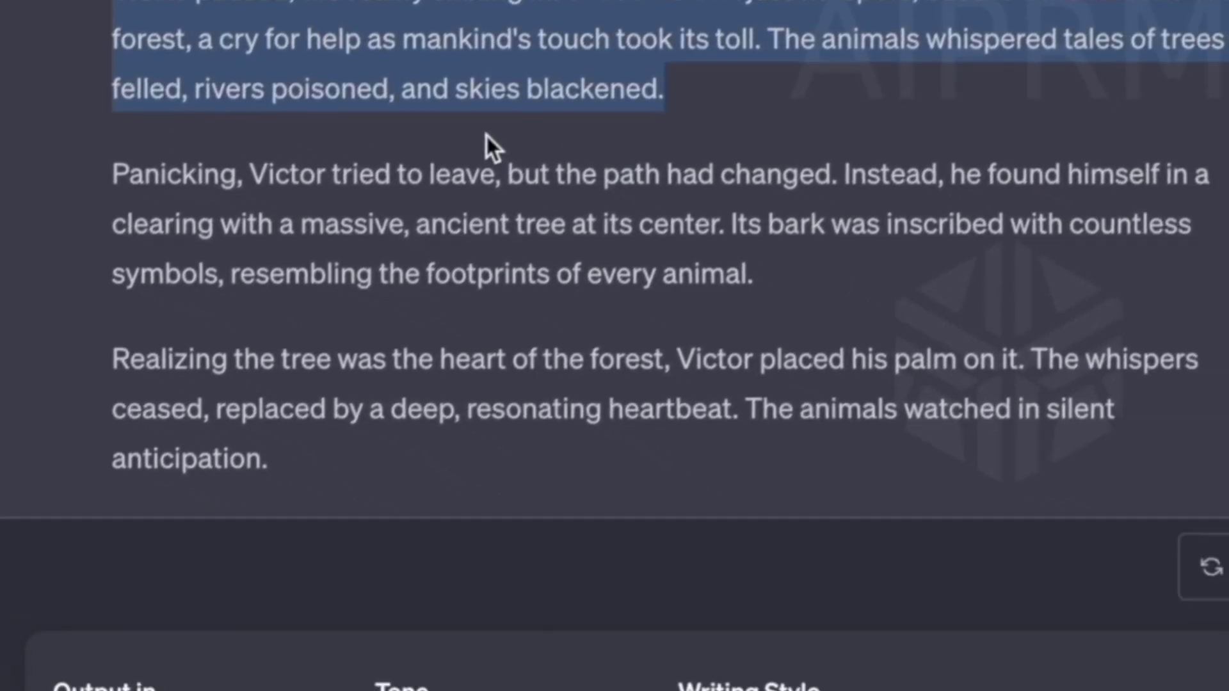
{"action": "left_click", "coordinate": [335, 58]}
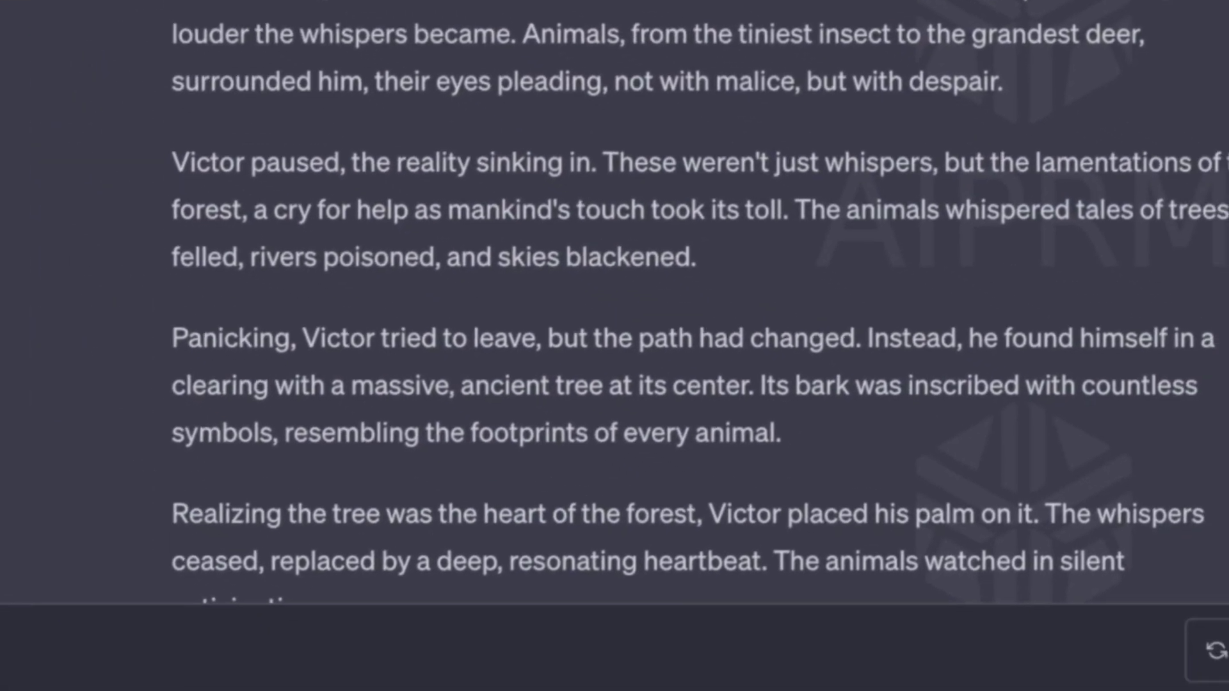
{"action": "mouse_move", "coordinate": [115, 95]}
{"action": "left_mouse_down"}
{"action": "mouse_move", "coordinate": [611, 416]}
{"action": "mouse_move", "coordinate": [804, 557]}
{"action": "left_mouse_up"}
Select the pasted story and the scene list starting 'A man walking in the jungle' in the note.
{"action": "scroll", "coordinate": [677, 489], "scroll_direction": "down", "scroll_amount": 10}
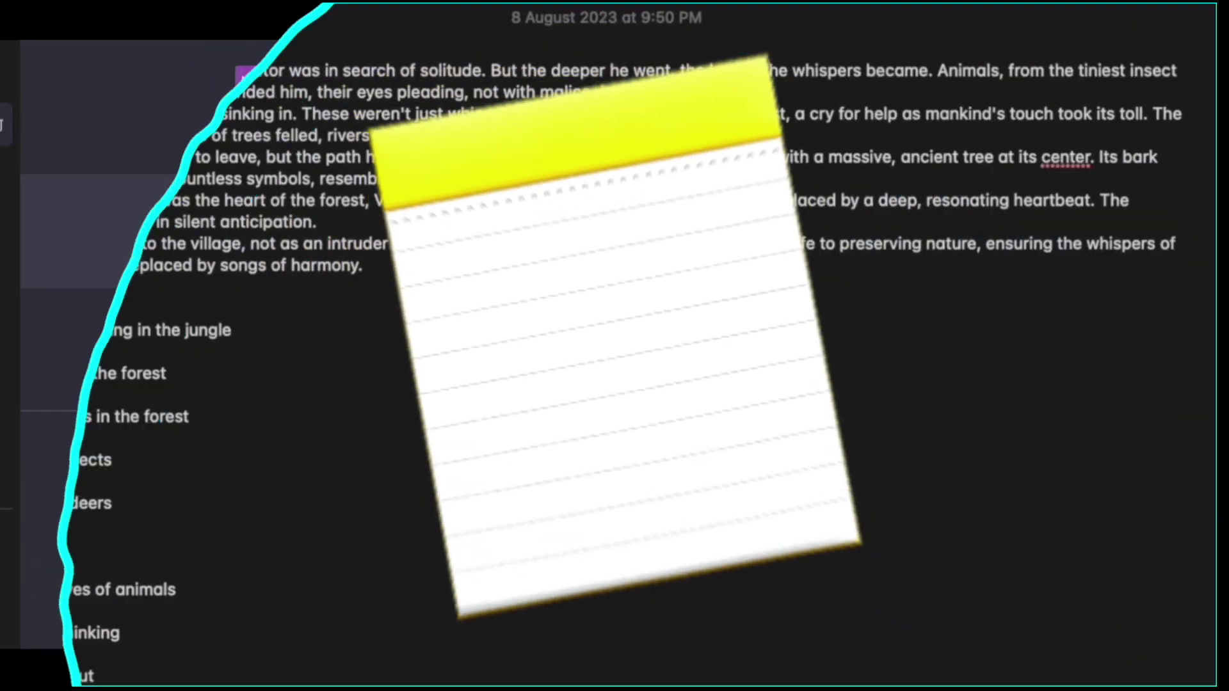
{"action": "left_click_drag", "start_coordinate": [10, 19], "coordinate": [303, 238]}
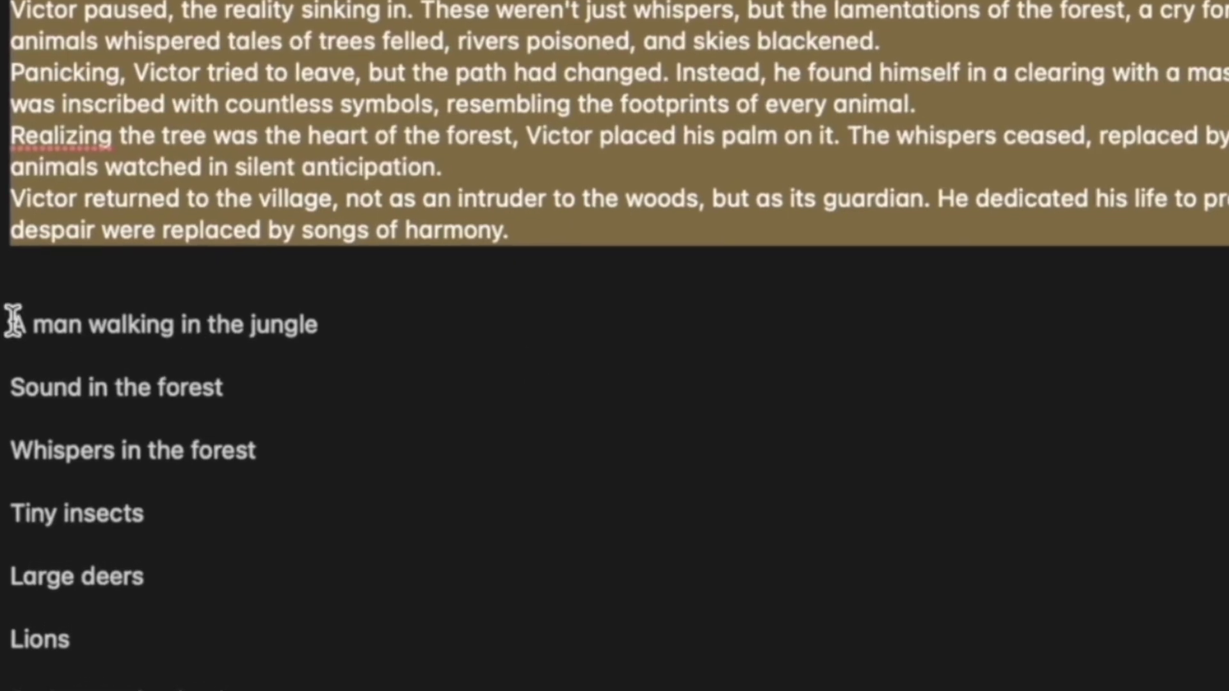
{"action": "left_click_drag", "start_coordinate": [7, 305], "coordinate": [320, 688]}
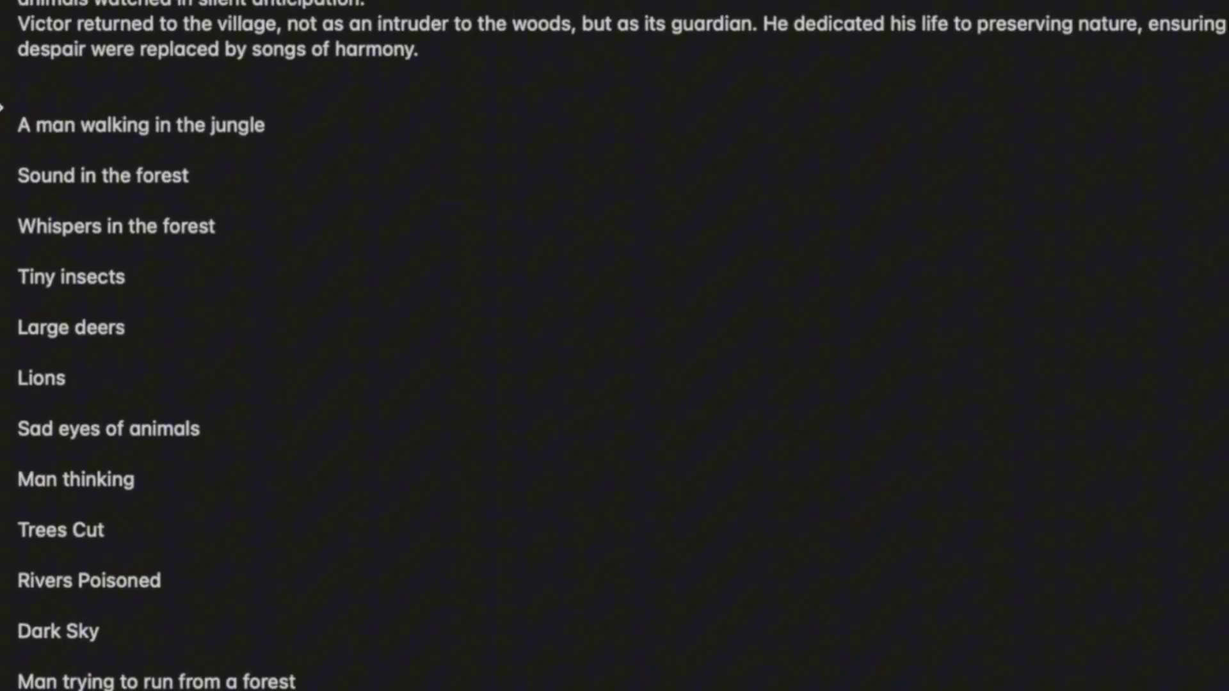
{"action": "left_click_drag", "start_coordinate": [8, 165], "coordinate": [320, 688]}
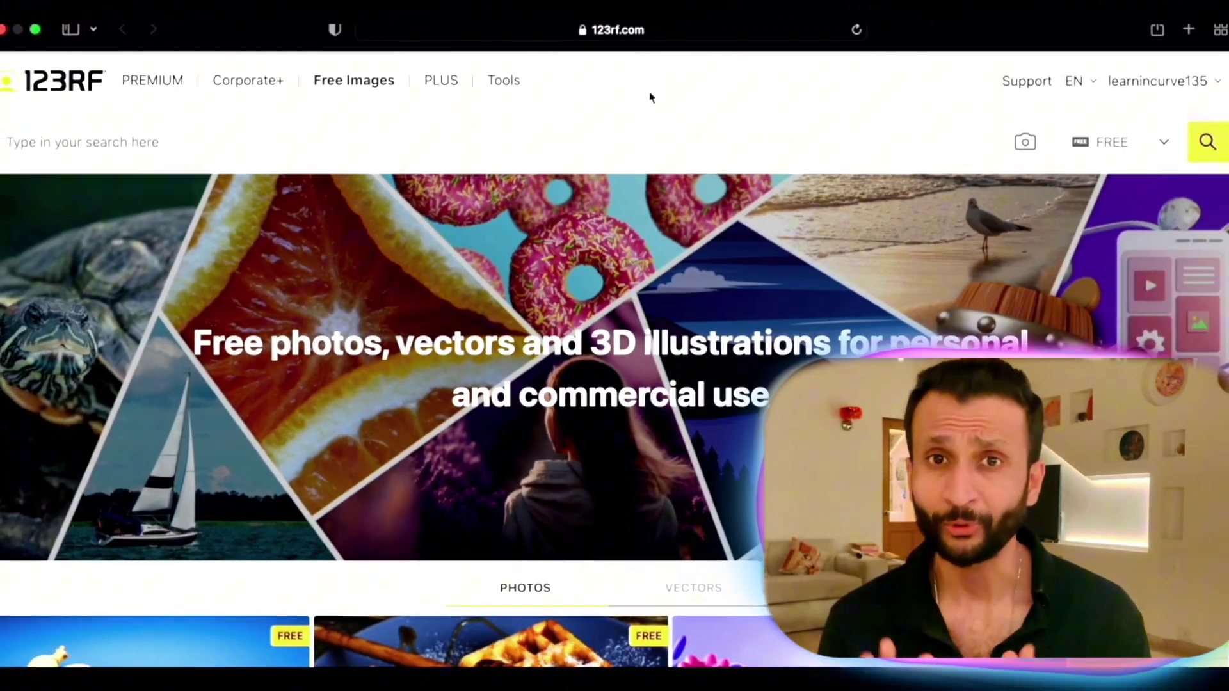
Scroll down the 123RF homepage to the Trending Searches tiles.
{"action": "scroll", "coordinate": [722, 246], "scroll_direction": "down", "scroll_amount": 5}
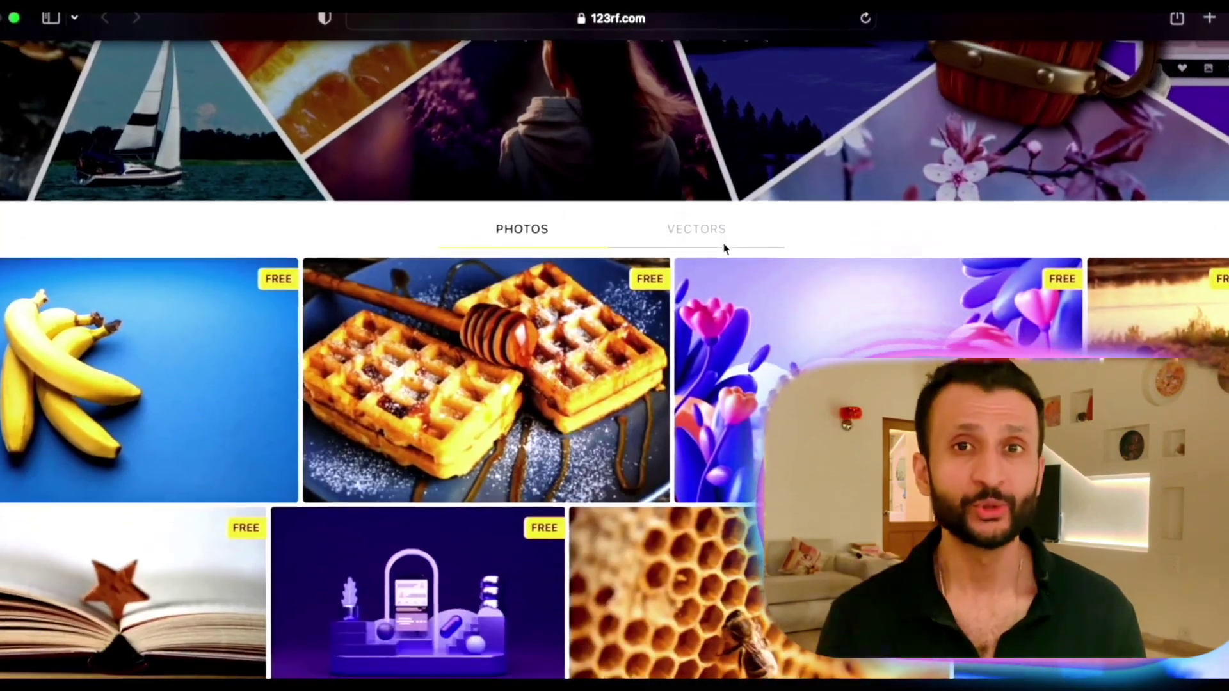
{"action": "scroll", "coordinate": [723, 248], "scroll_direction": "down", "scroll_amount": 12}
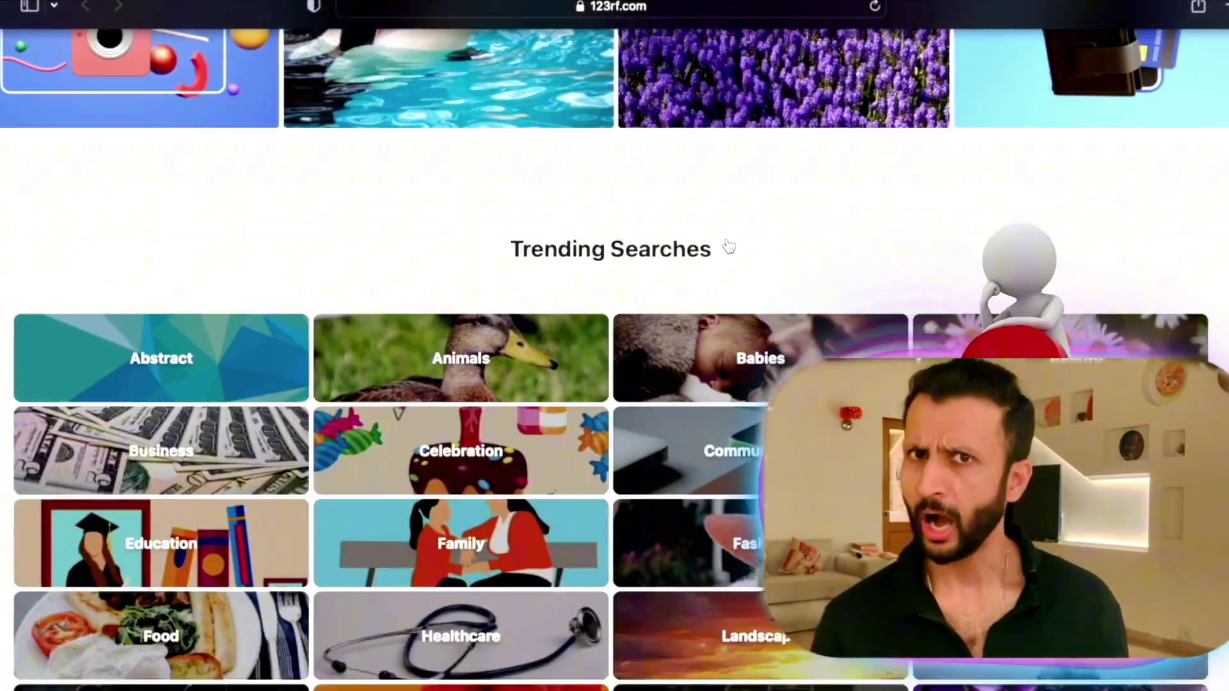
{"action": "scroll", "coordinate": [729, 247], "scroll_direction": "down", "scroll_amount": 10}
{"action": "scroll", "coordinate": [727, 241], "scroll_direction": "up", "scroll_amount": 10}
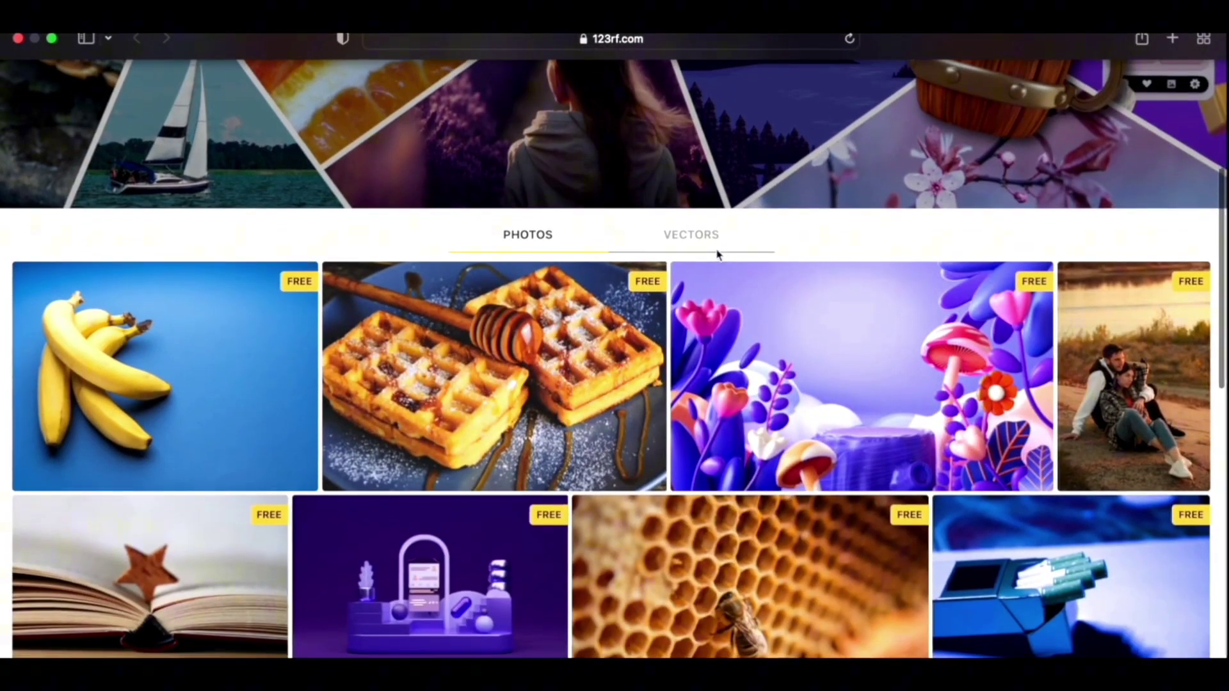
{"action": "scroll", "coordinate": [726, 259], "scroll_direction": "down", "scroll_amount": 15}
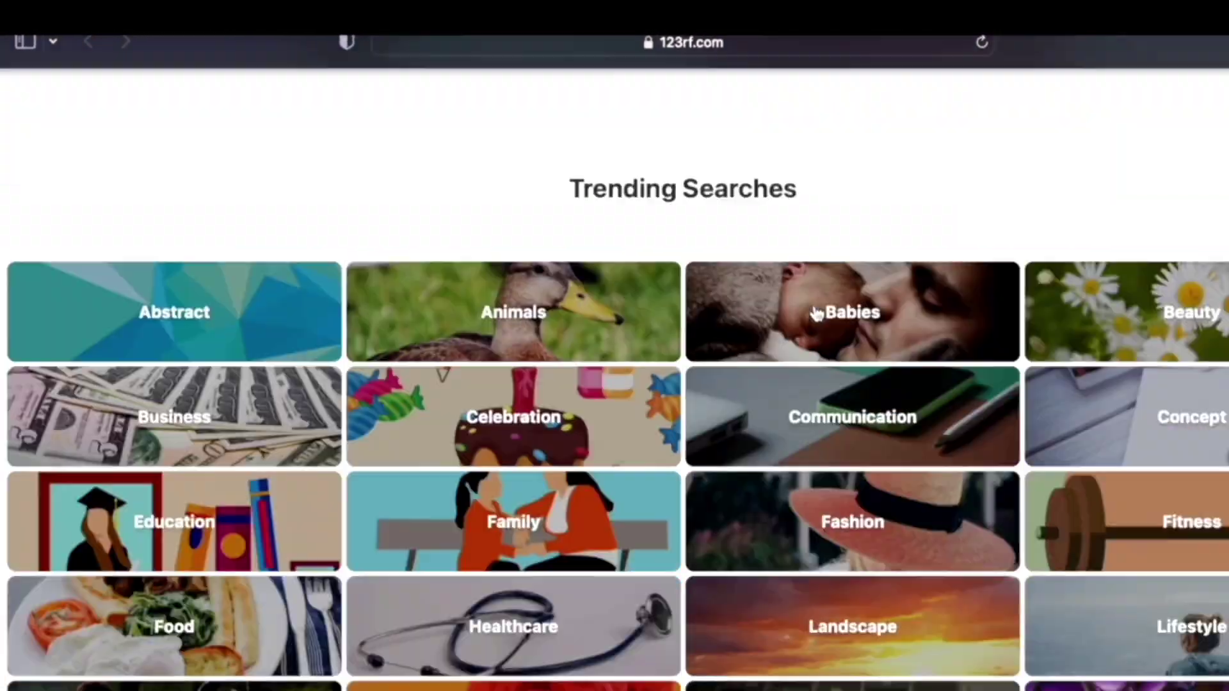
Return to the top of 123RF, check the FREE collection dropdown, and refocus the search box.
{"action": "scroll", "coordinate": [754, 272], "scroll_direction": "up", "scroll_amount": 8}
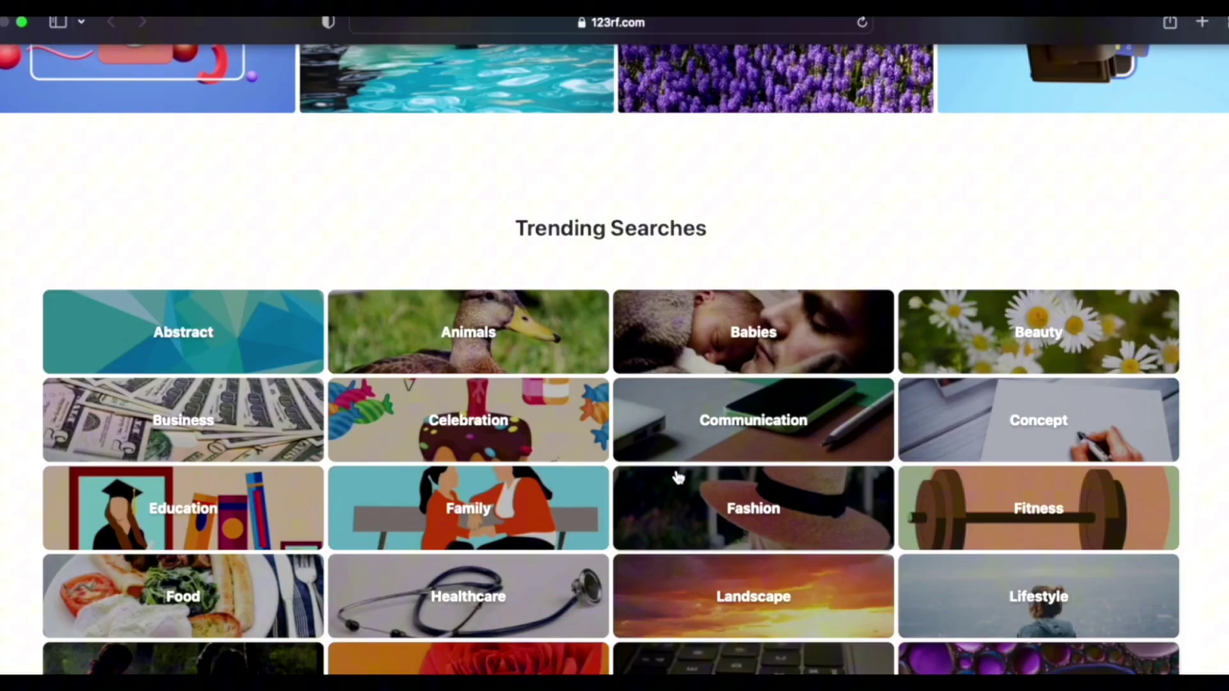
{"action": "scroll", "coordinate": [736, 495], "scroll_direction": "up", "scroll_amount": 15}
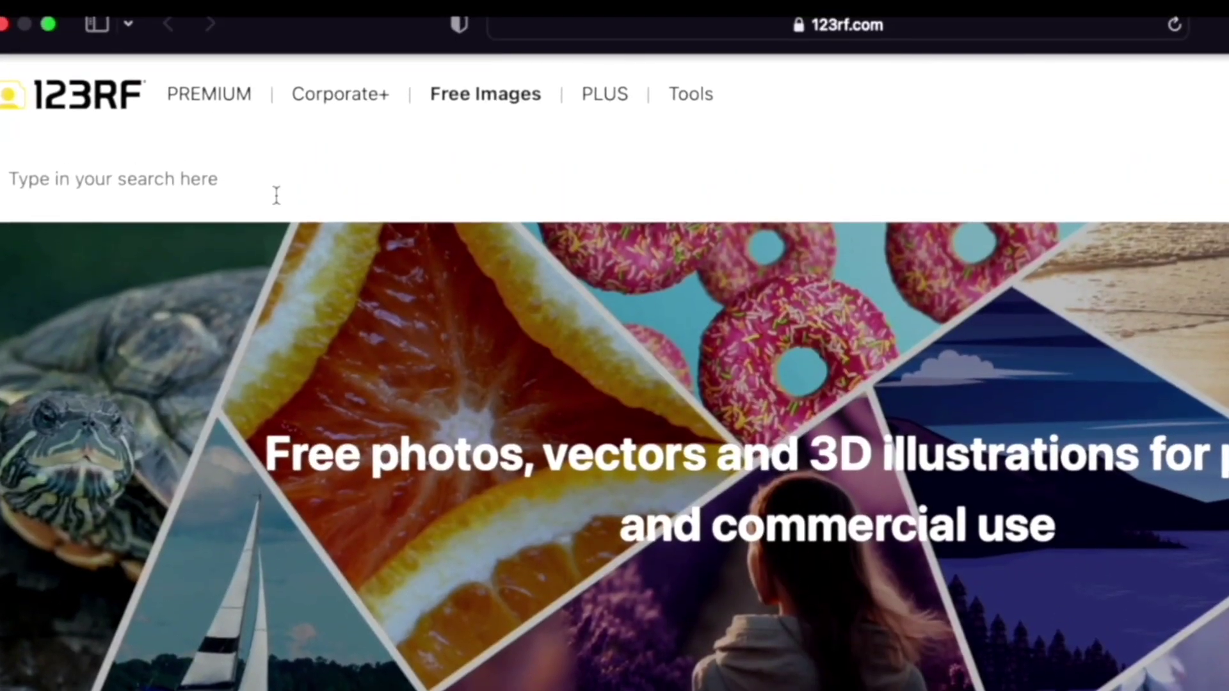
{"action": "left_click", "coordinate": [277, 195]}
{"action": "left_click", "coordinate": [1190, 90]}
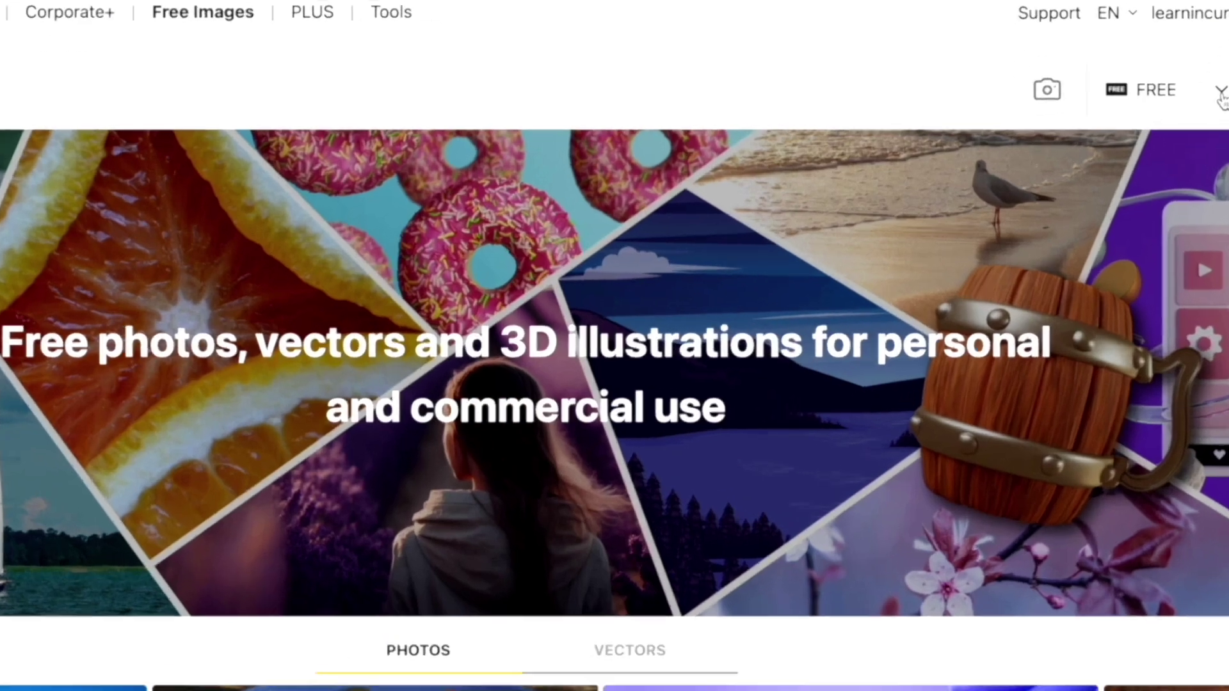
{"action": "left_click", "coordinate": [1220, 90]}
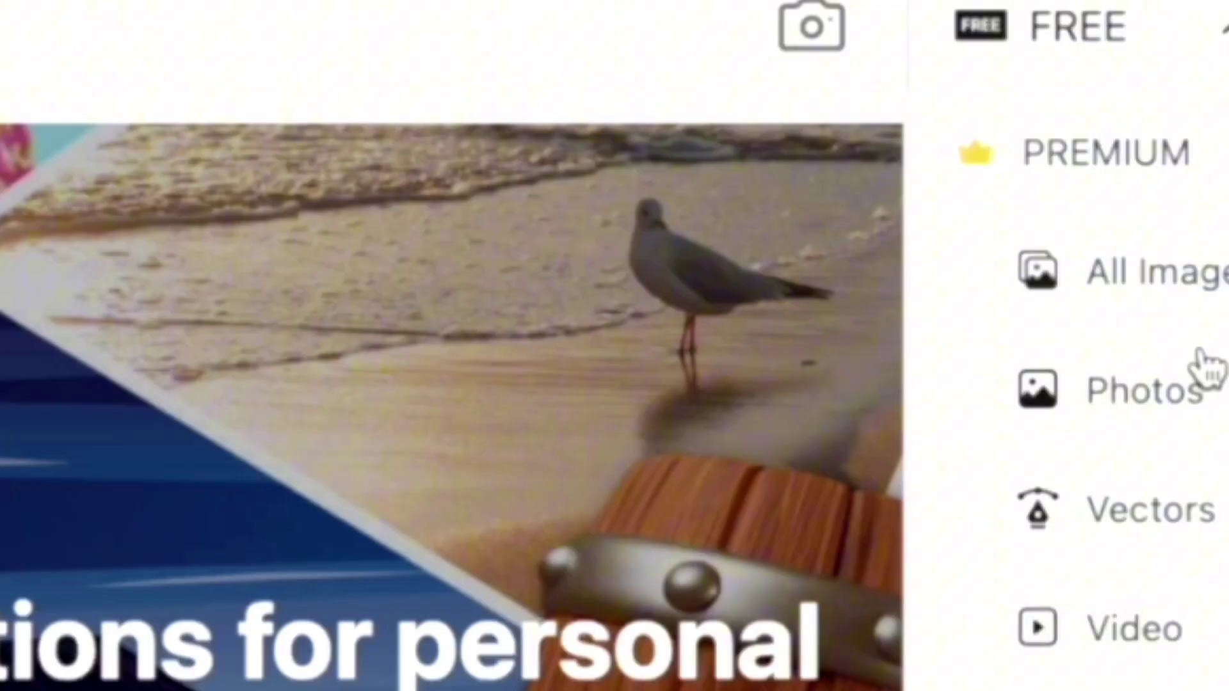
{"action": "left_click", "coordinate": [1028, 136]}
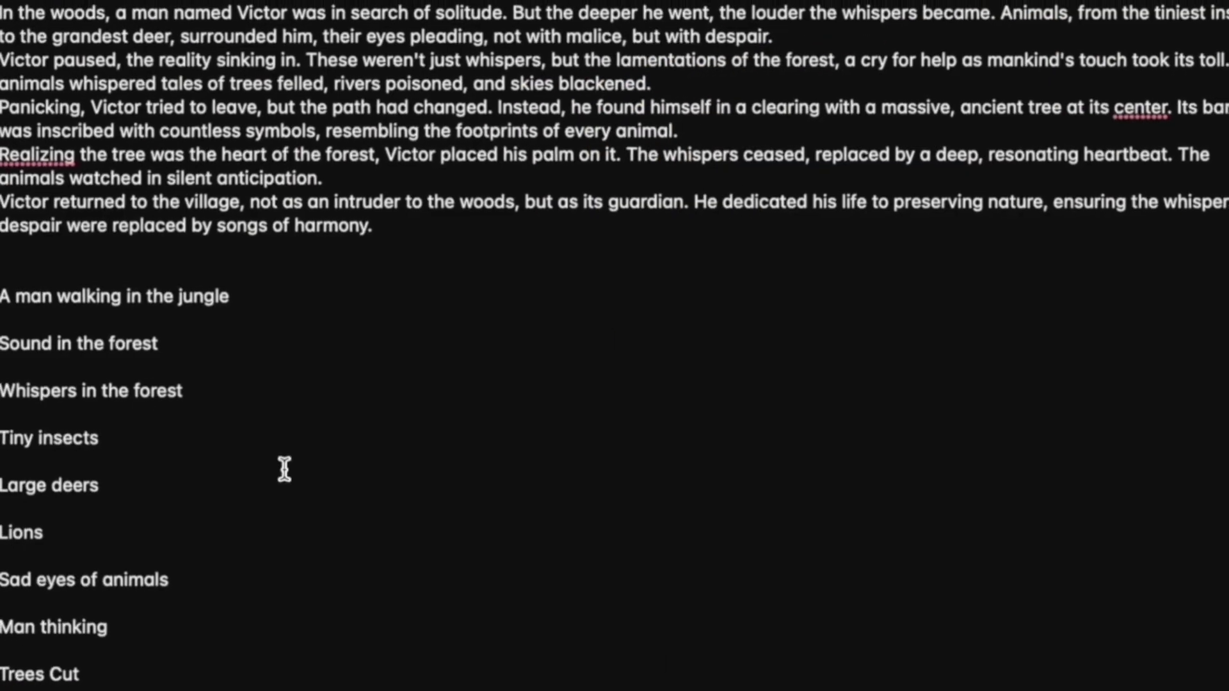
{"action": "left_click_drag", "start_coordinate": [10, 297], "coordinate": [246, 298]}
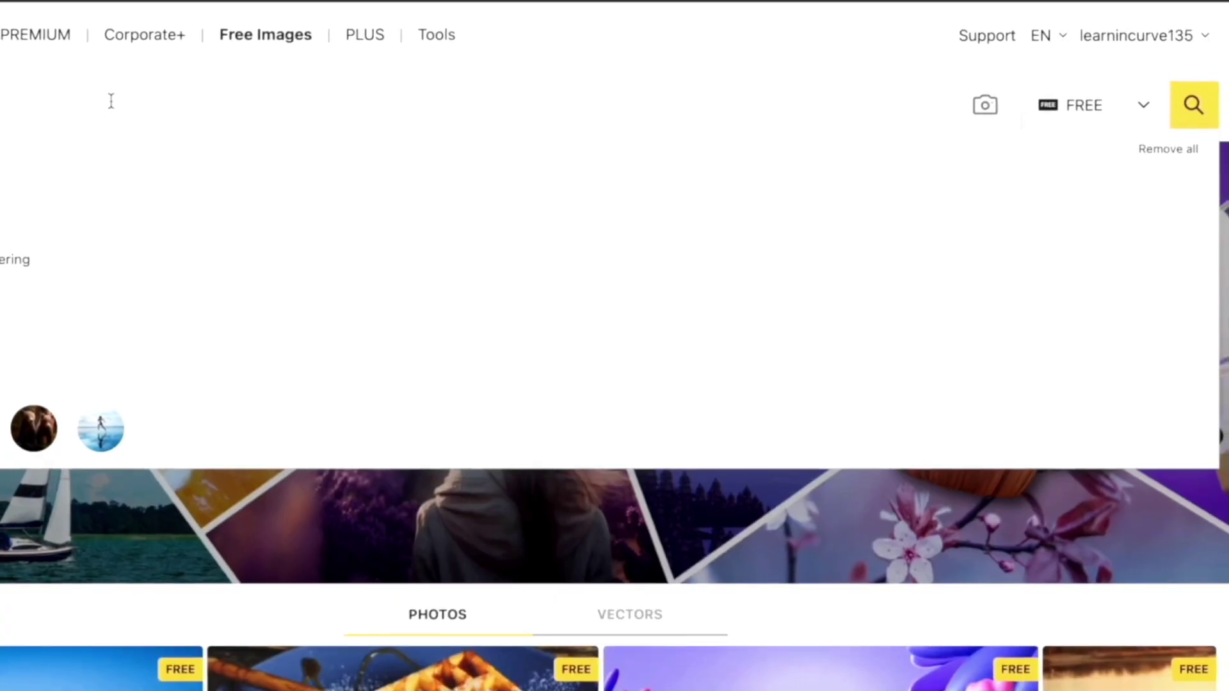
{"action": "type", "text": "A man walking in the jungle"}
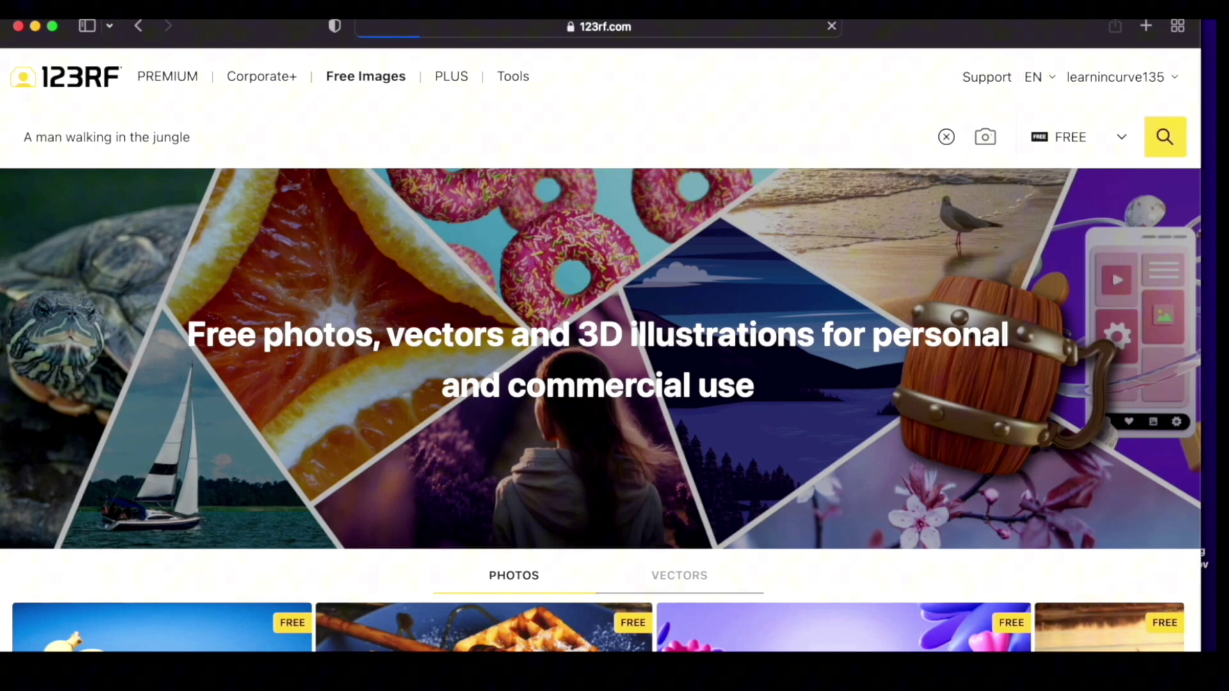
{"action": "scroll", "coordinate": [515, 427], "scroll_direction": "down", "scroll_amount": 4}
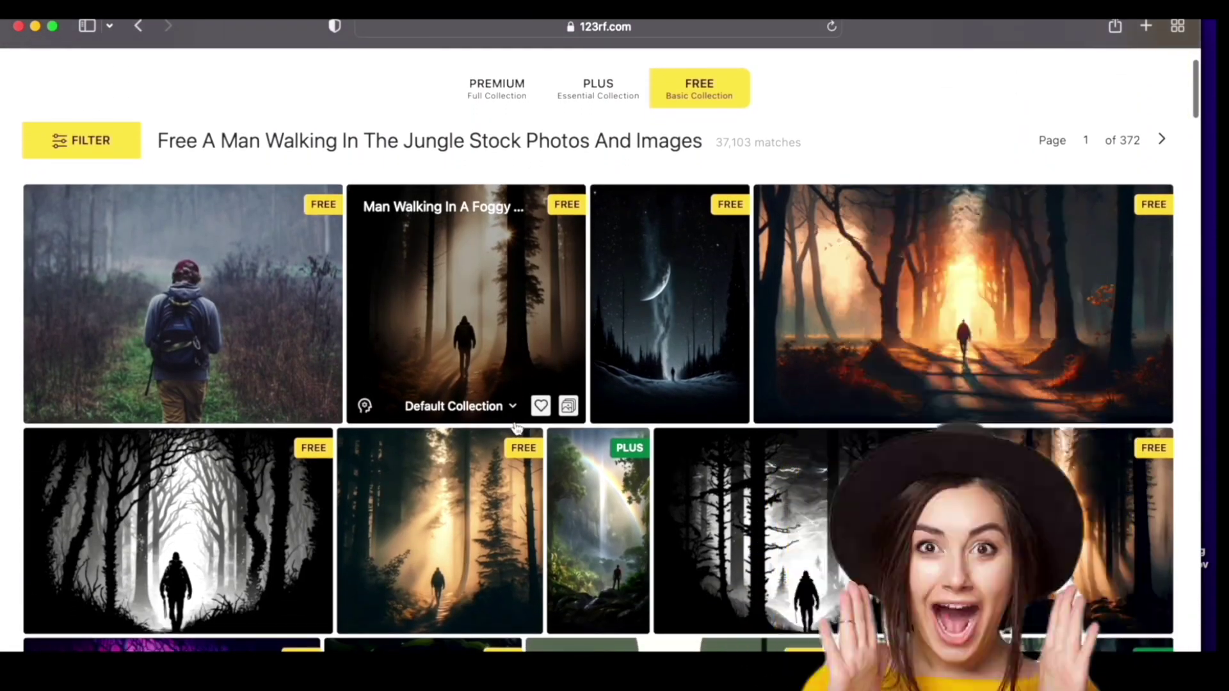
{"action": "scroll", "coordinate": [517, 427], "scroll_direction": "down", "scroll_amount": 7}
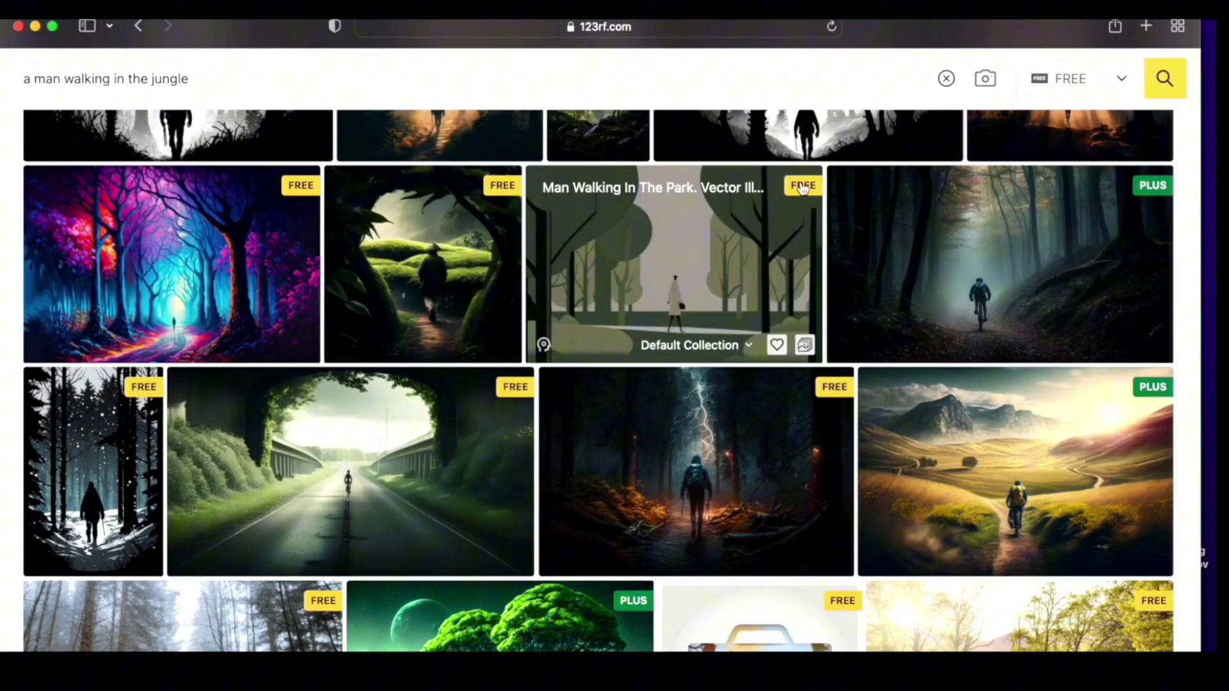
{"action": "scroll", "coordinate": [845, 339], "scroll_direction": "down", "scroll_amount": 2}
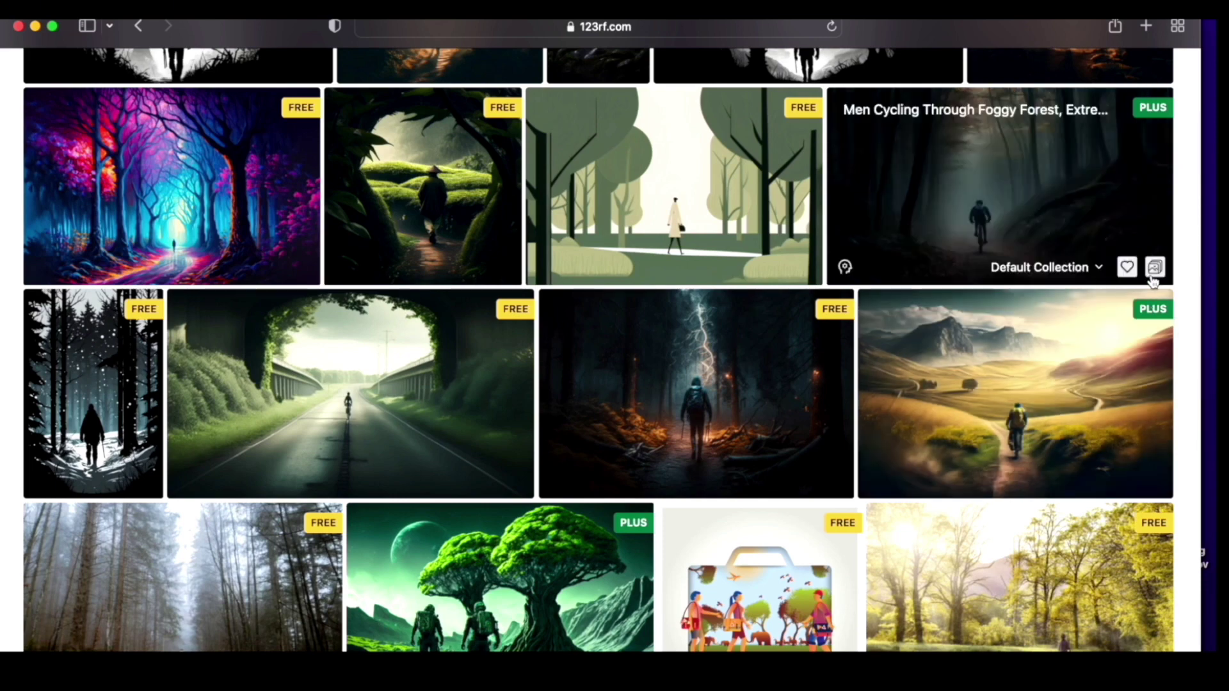
{"action": "scroll", "coordinate": [1124, 320], "scroll_direction": "down", "scroll_amount": 10}
{"action": "scroll", "coordinate": [613, 339], "scroll_direction": "down", "scroll_amount": 10}
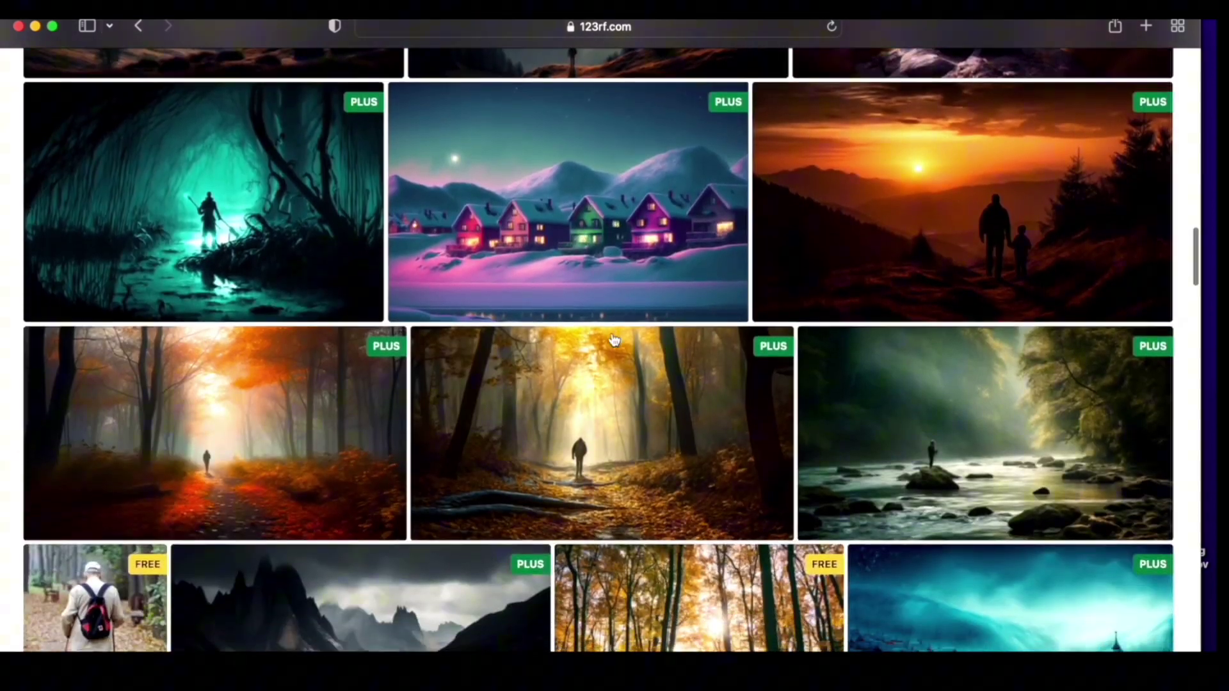
{"action": "scroll", "coordinate": [664, 451], "scroll_direction": "up", "scroll_amount": 15}
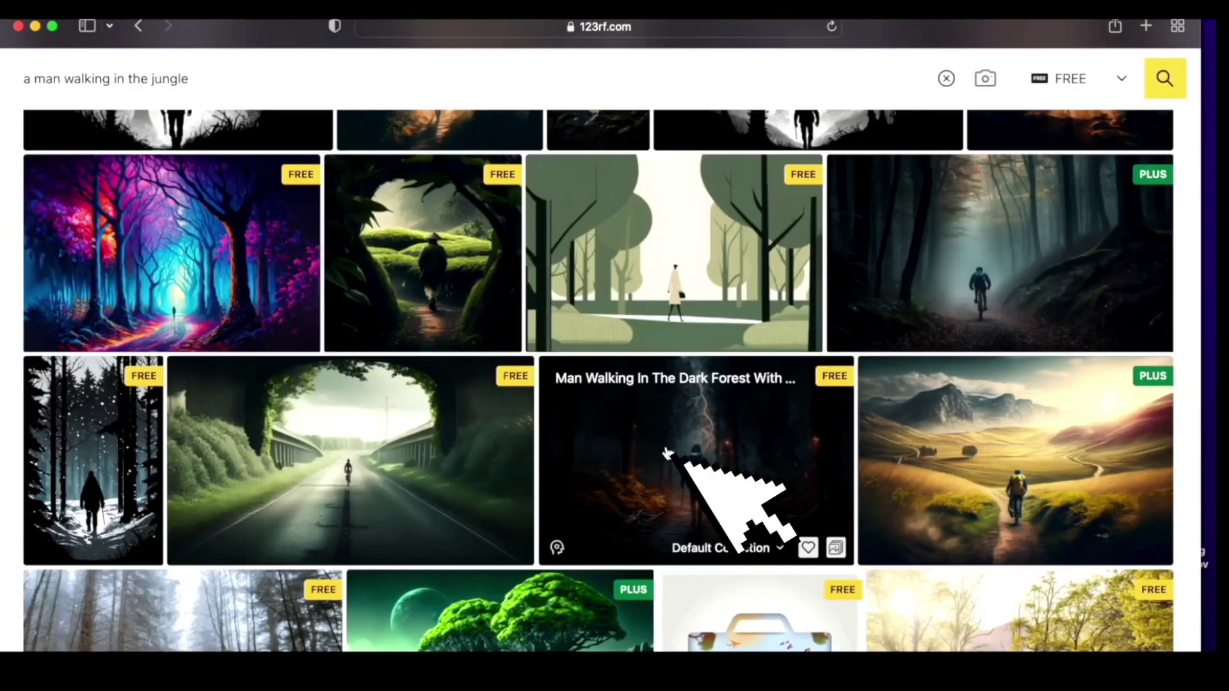
Download the dark forest lightning image as a free JPG and copy its attribution link.
{"action": "left_click", "coordinate": [667, 453]}
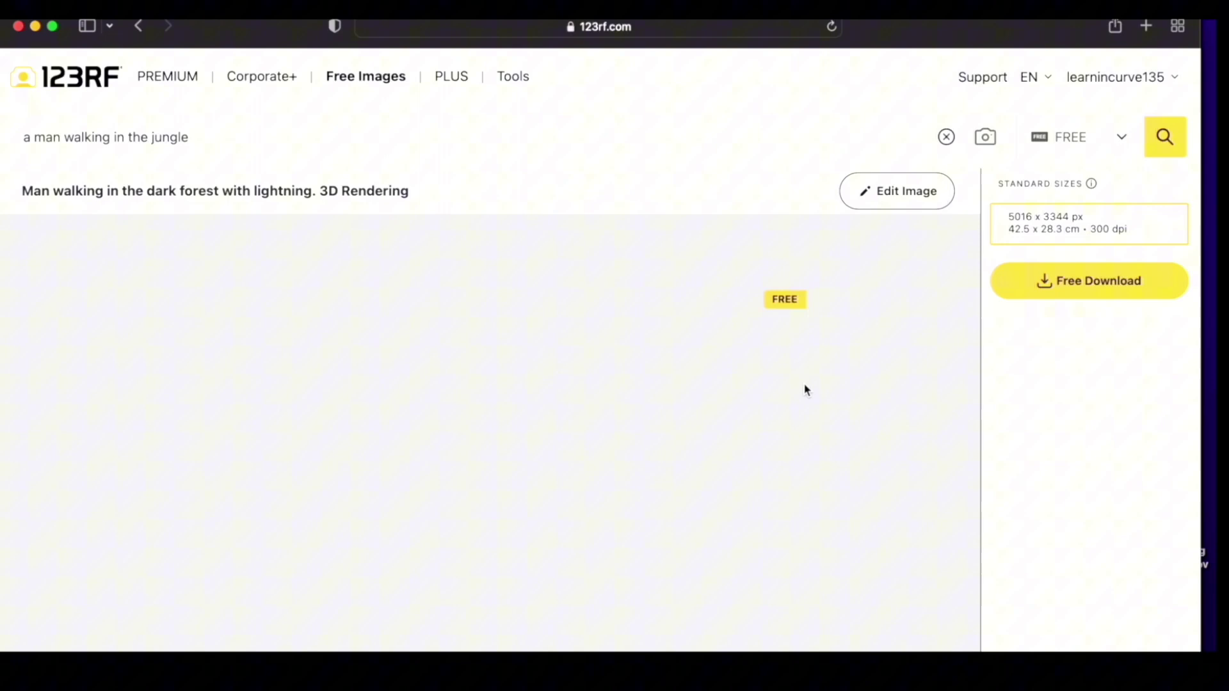
{"action": "scroll", "coordinate": [781, 387], "scroll_direction": "down", "scroll_amount": 1}
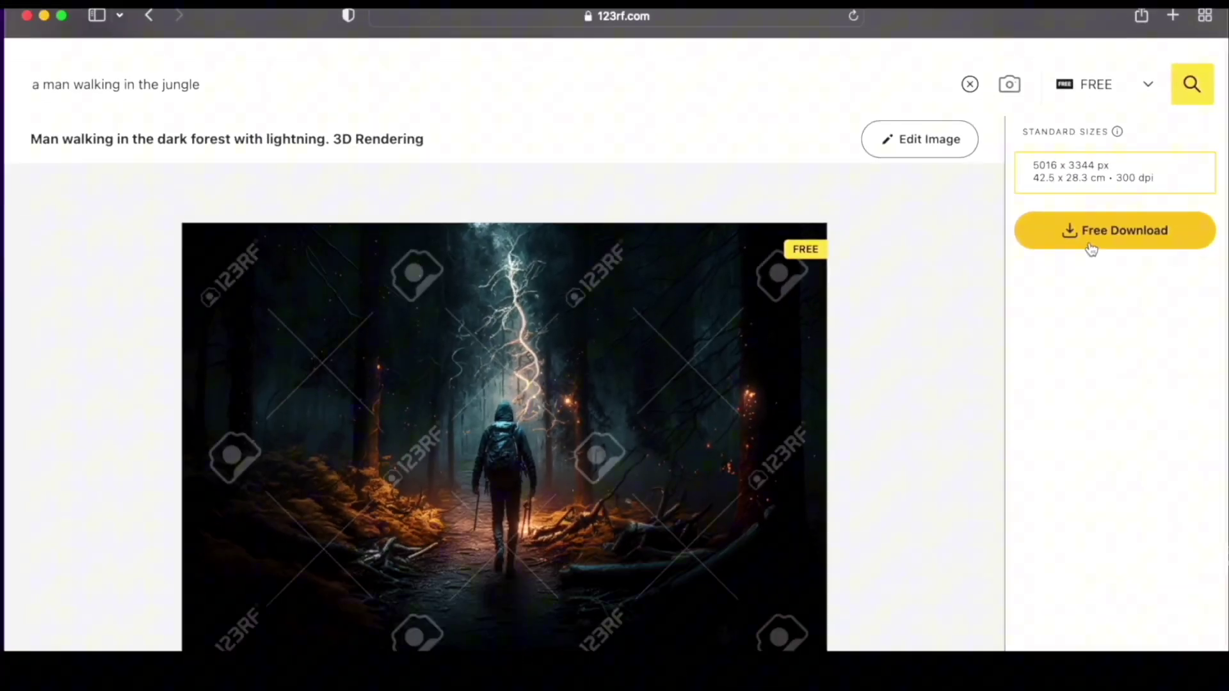
{"action": "left_click", "coordinate": [989, 380]}
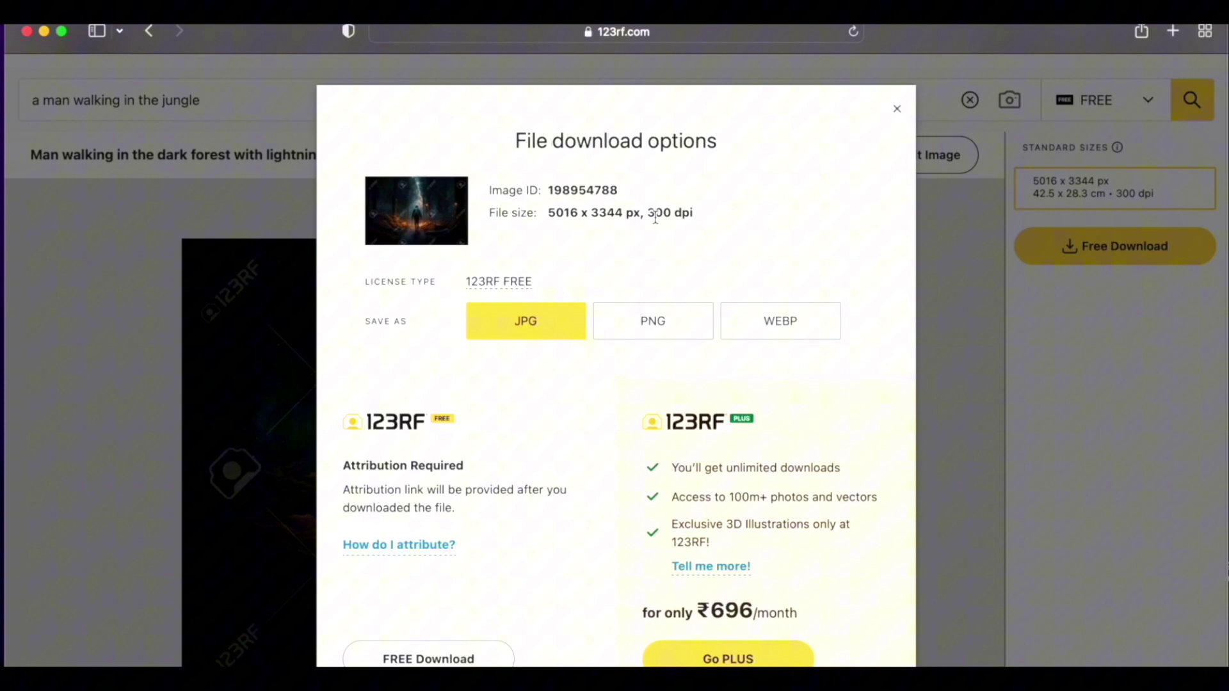
{"action": "left_click_drag", "start_coordinate": [660, 213], "coordinate": [697, 212]}
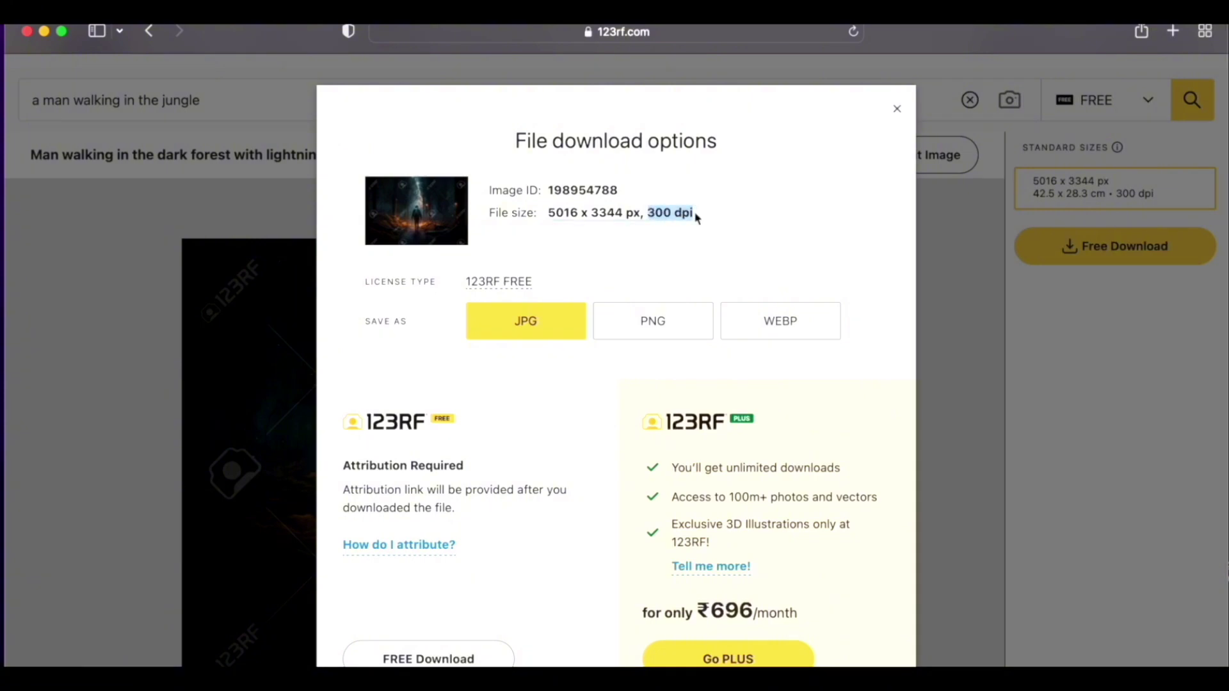
{"action": "left_click", "coordinate": [698, 249]}
{"action": "left_click", "coordinate": [466, 661]}
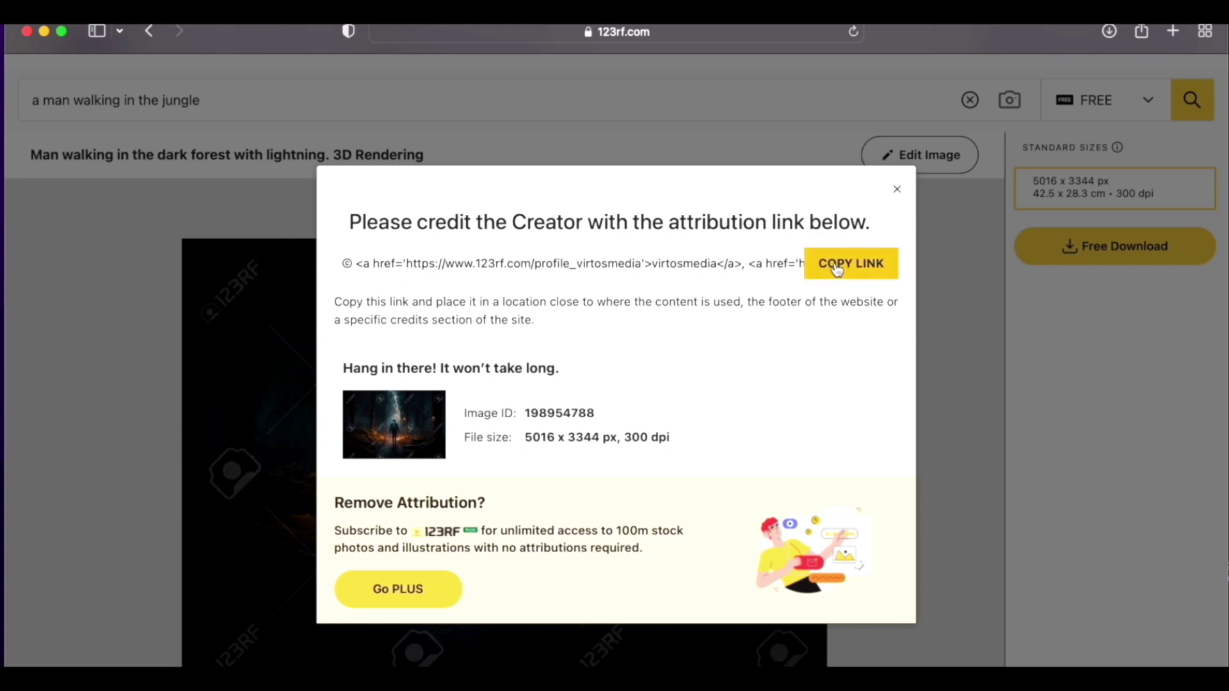
{"action": "left_click", "coordinate": [836, 269]}
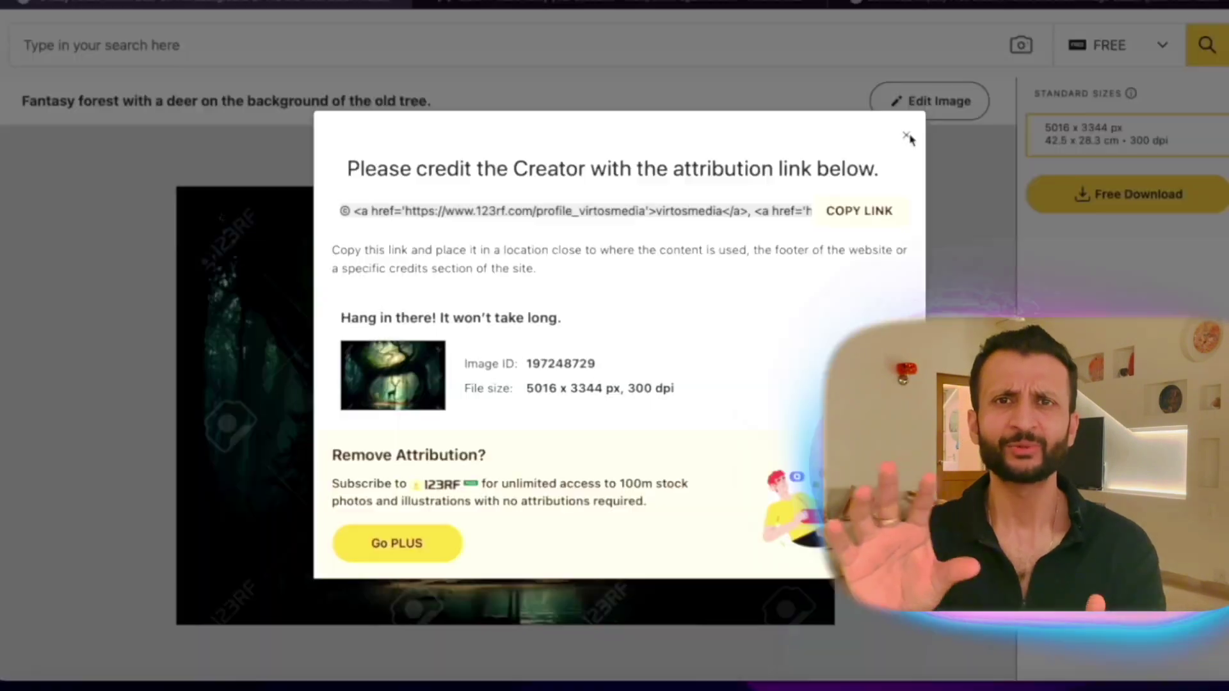
Sign in to ElevenLabs with a Google account to reach its voice library.
{"action": "left_click", "coordinate": [908, 136]}
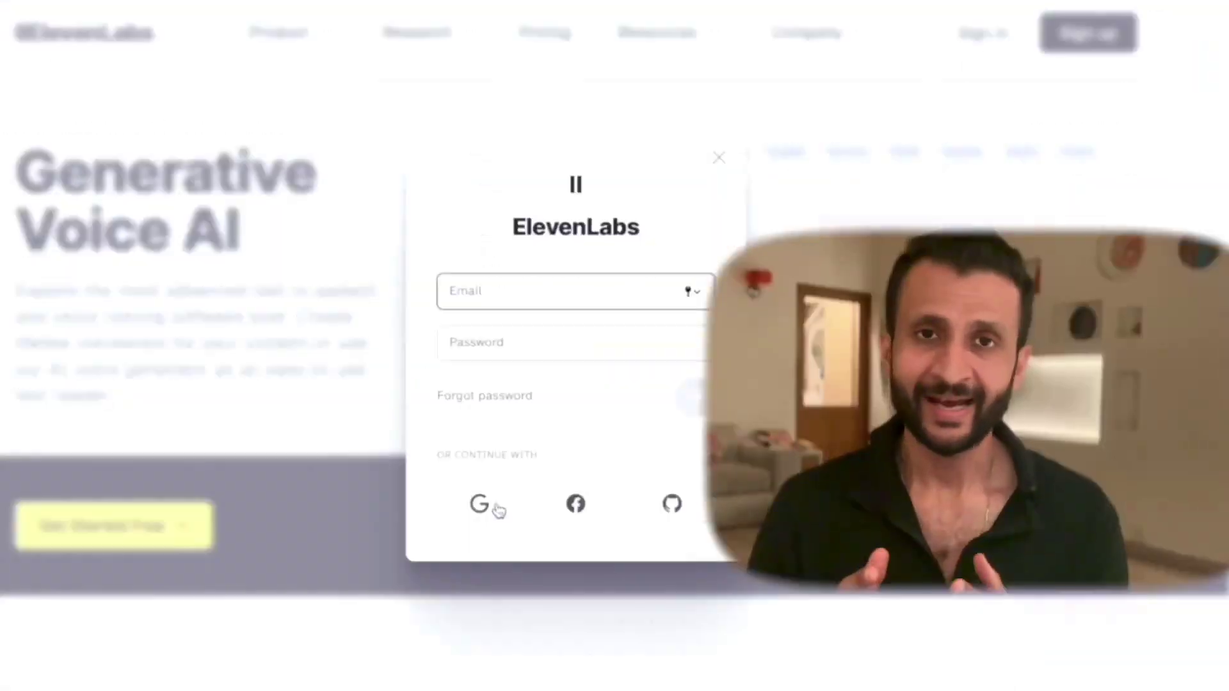
{"action": "left_click", "coordinate": [489, 510]}
{"action": "left_click", "coordinate": [543, 398]}
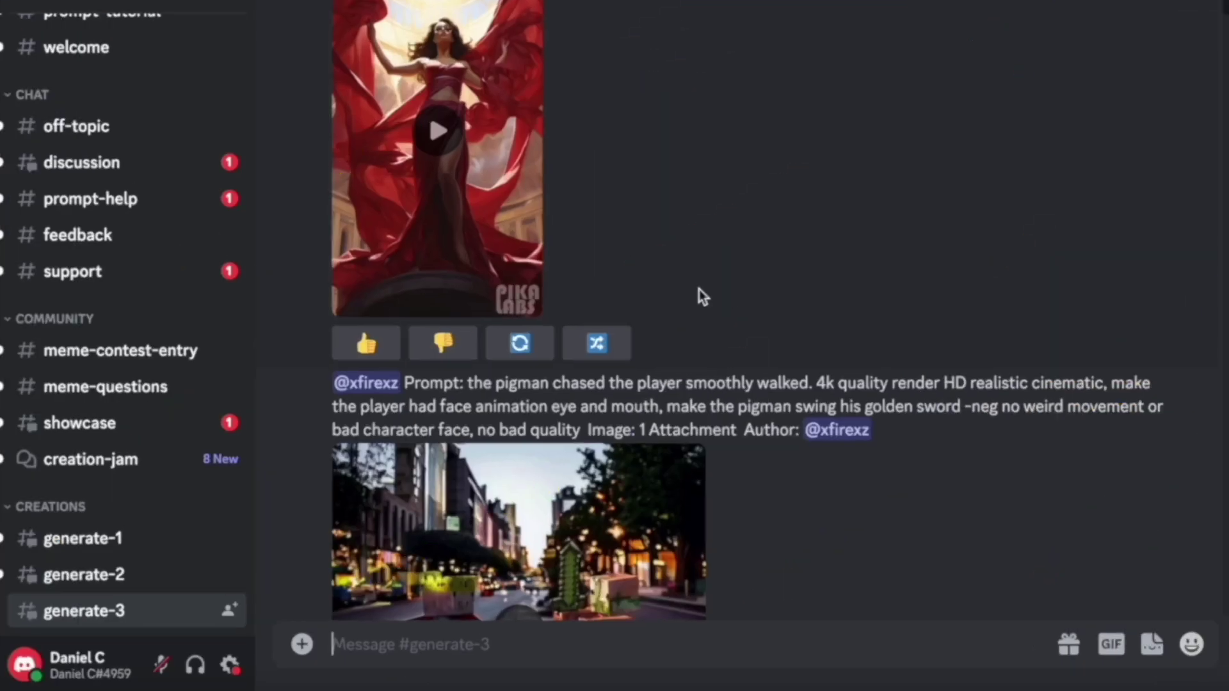
Scroll through the #generate-3 channel's bot-generated videos.
{"action": "scroll", "coordinate": [699, 289], "scroll_direction": "up", "scroll_amount": 5}
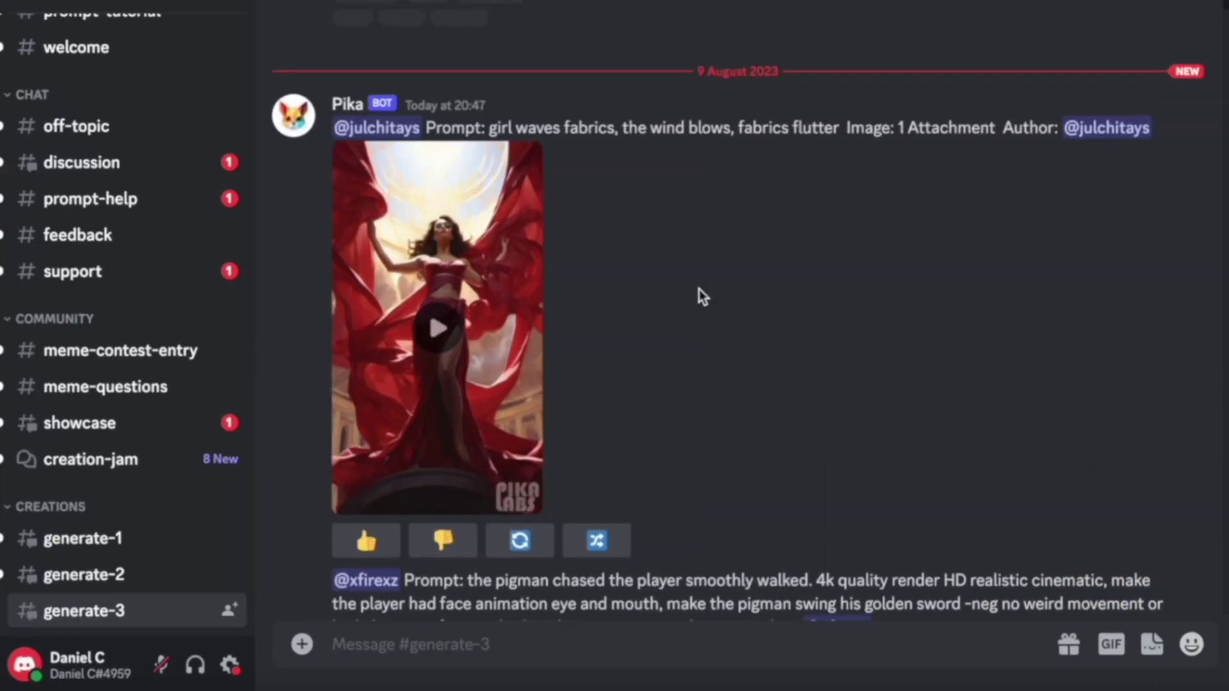
{"action": "scroll", "coordinate": [699, 290], "scroll_direction": "down", "scroll_amount": 10}
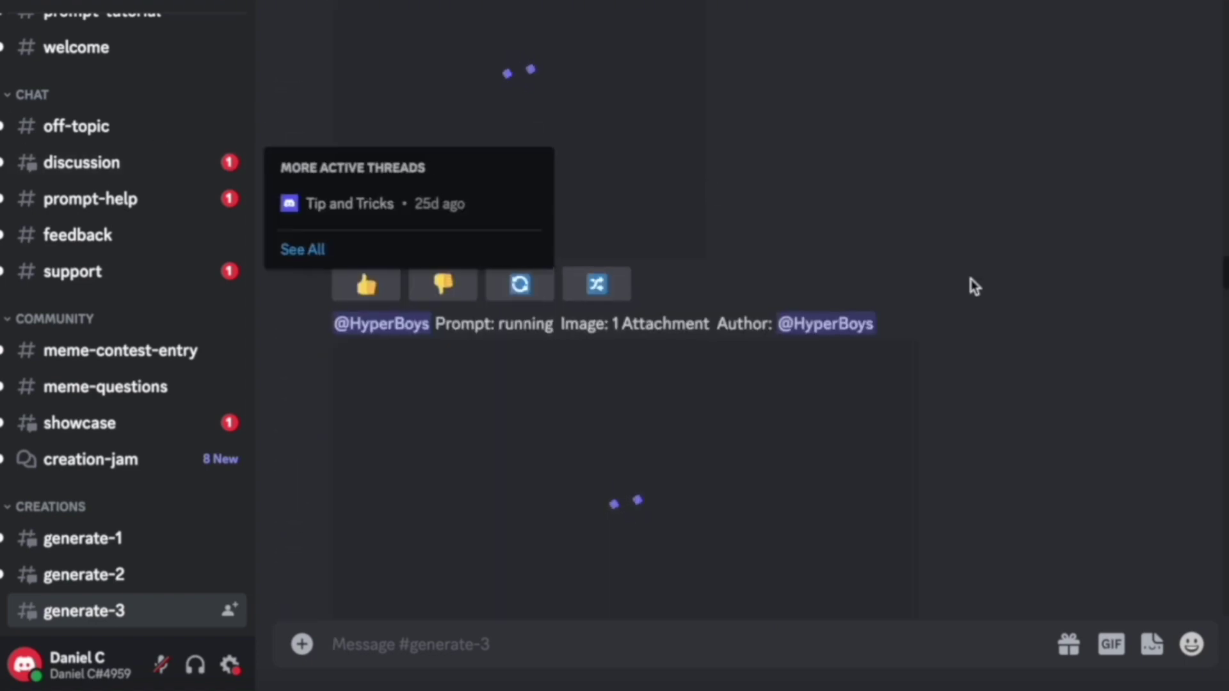
Start a Pika /create command in the generate-1 channel.
{"action": "scroll", "coordinate": [154, 480], "scroll_direction": "down", "scroll_amount": 2}
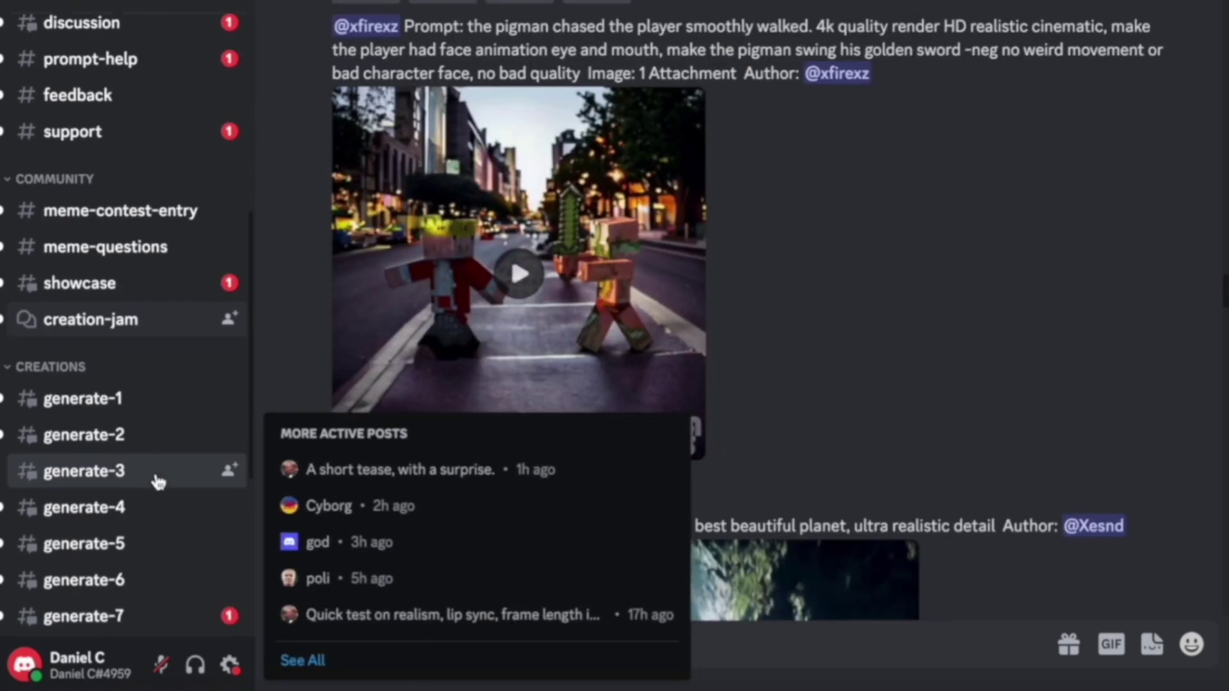
{"action": "left_click", "coordinate": [104, 410]}
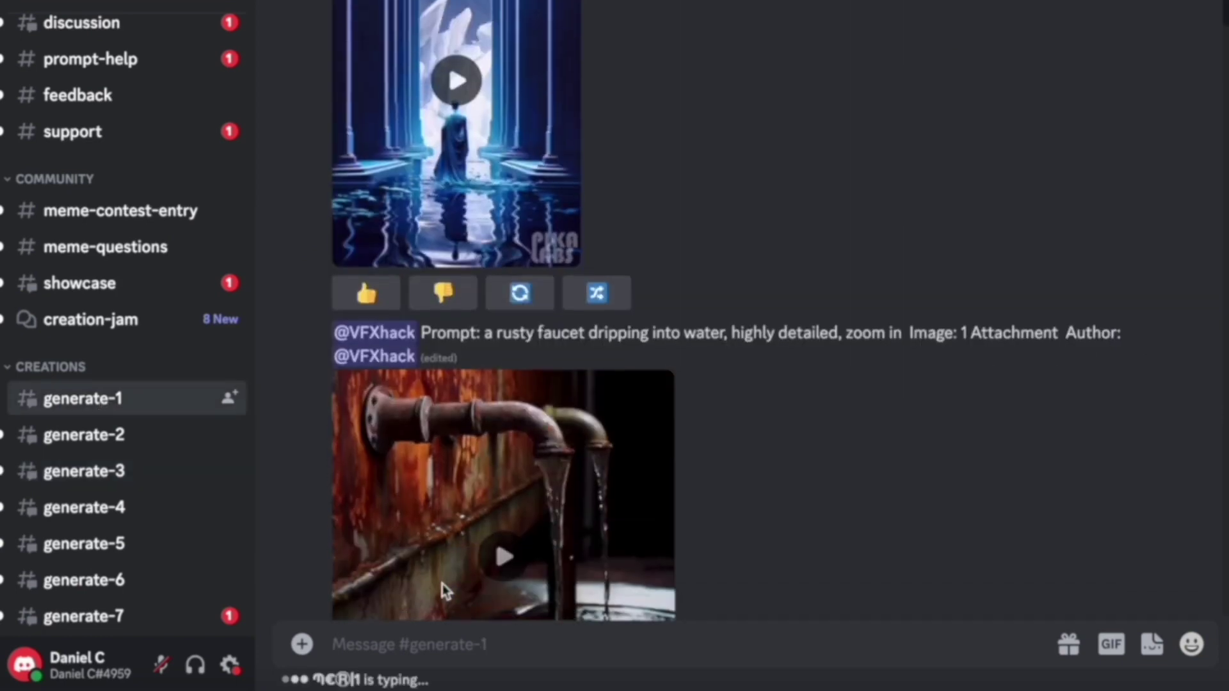
{"action": "left_click", "coordinate": [387, 650]}
{"action": "type", "text": "/"}
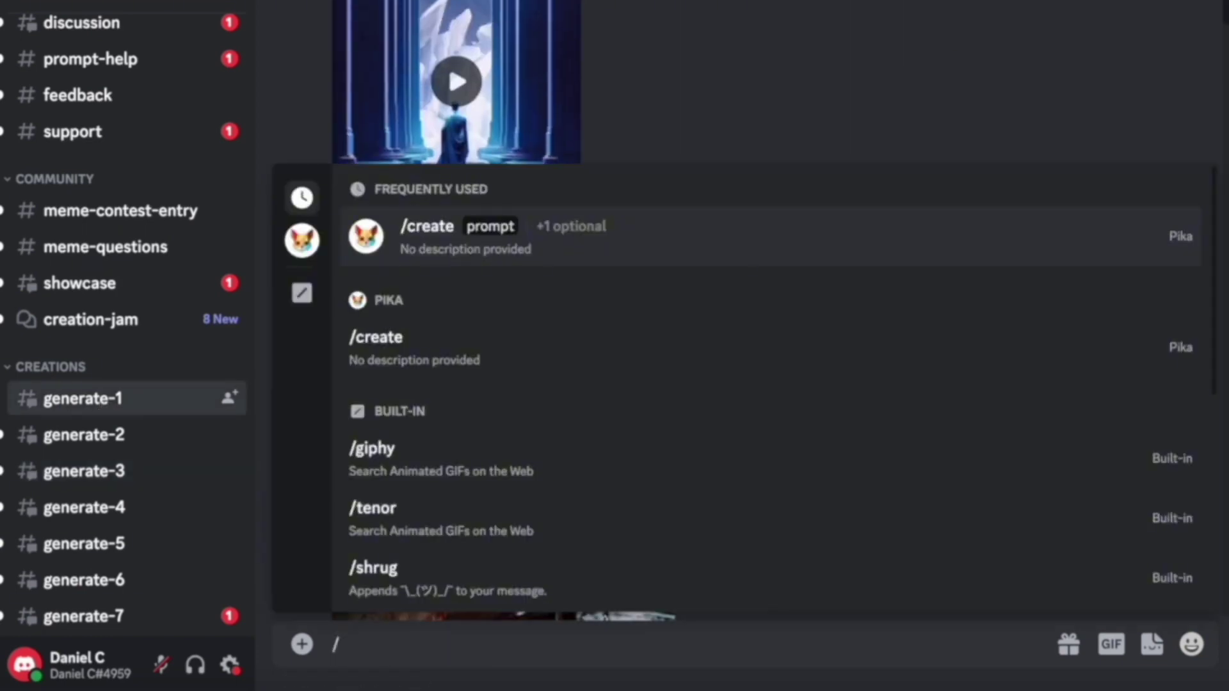
{"action": "left_click", "coordinate": [416, 362]}
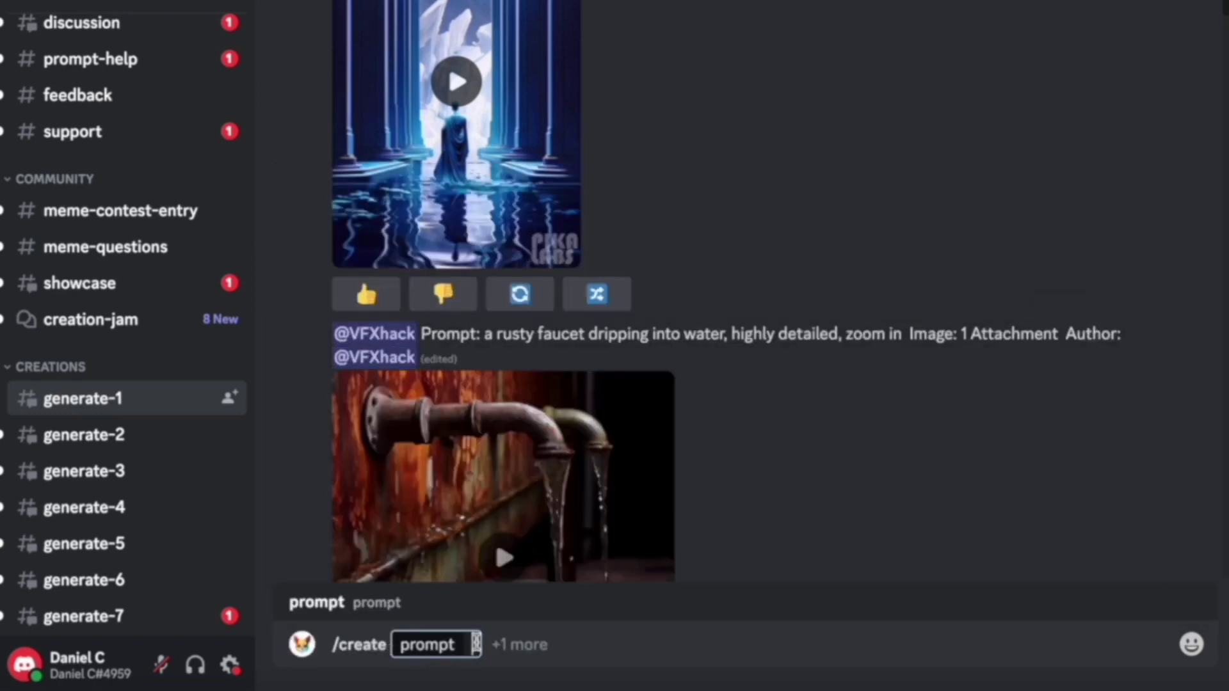
Attach 'Noise in the forest.png' as the command's image parameter.
{"action": "left_click", "coordinate": [523, 646]}
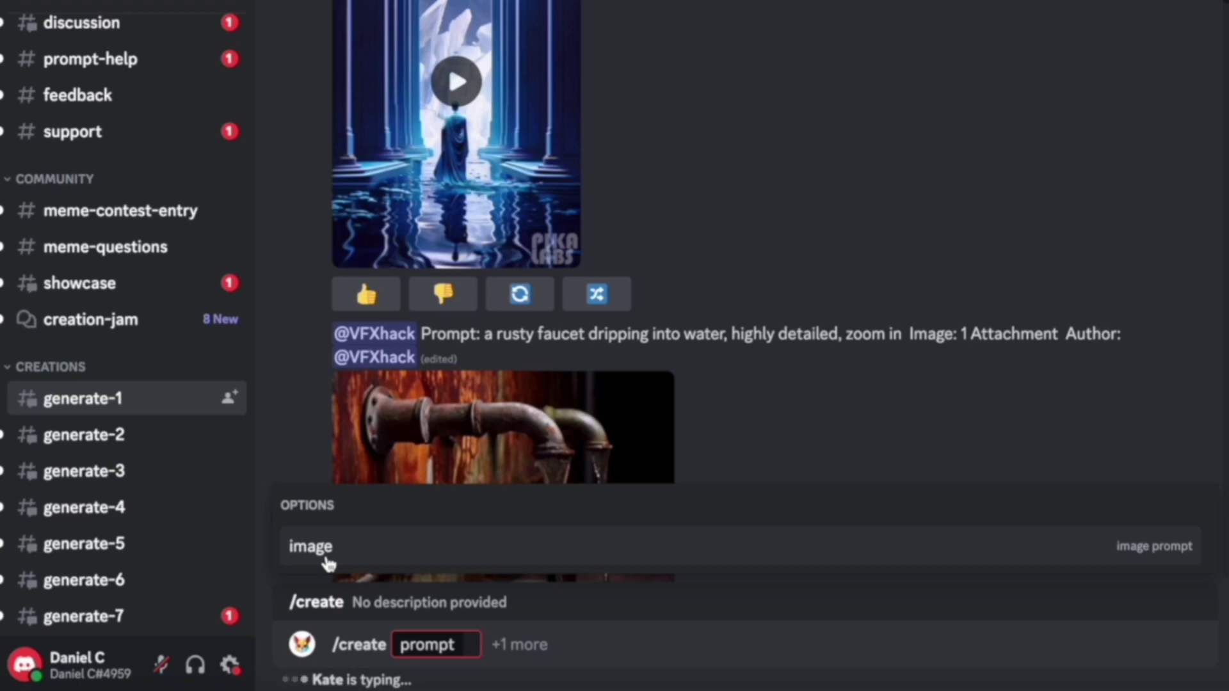
{"action": "left_click", "coordinate": [327, 560]}
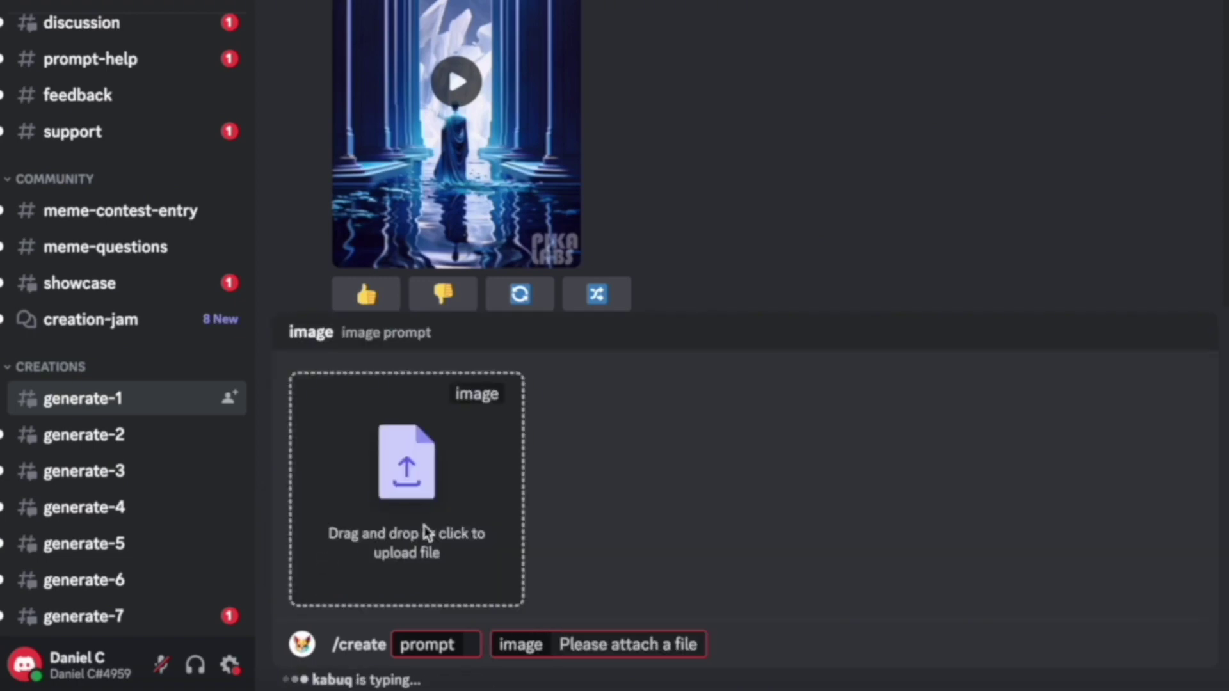
{"action": "left_click", "coordinate": [426, 532]}
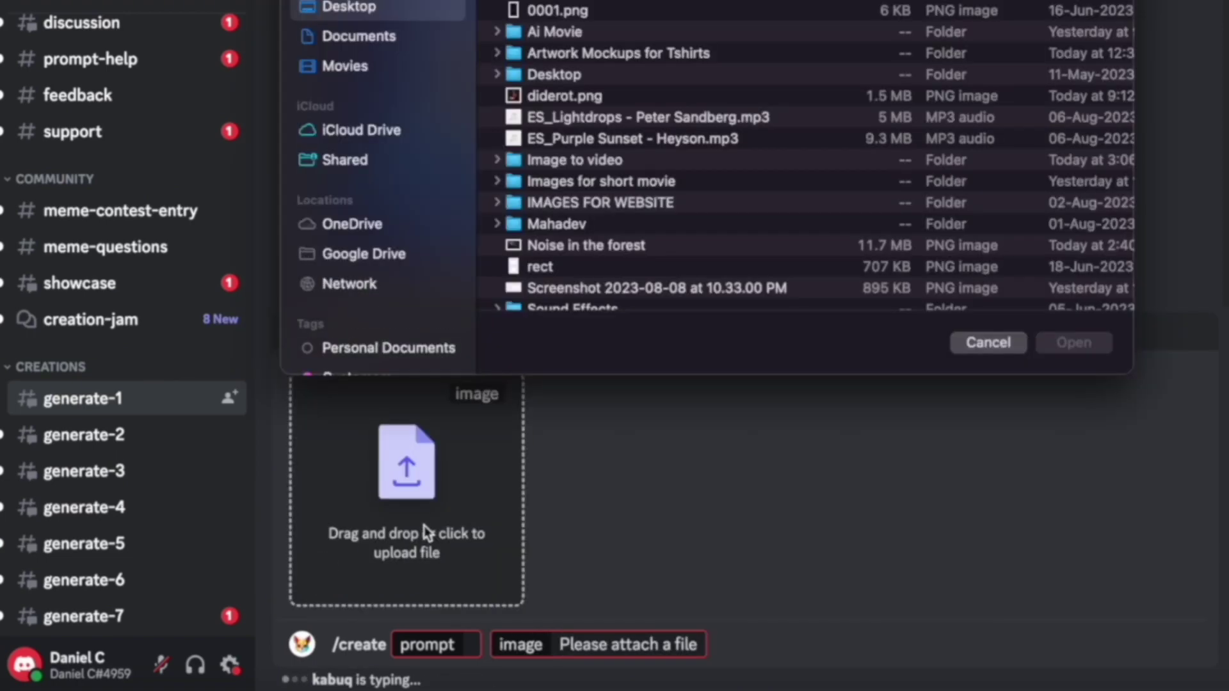
{"action": "left_click", "coordinate": [650, 248]}
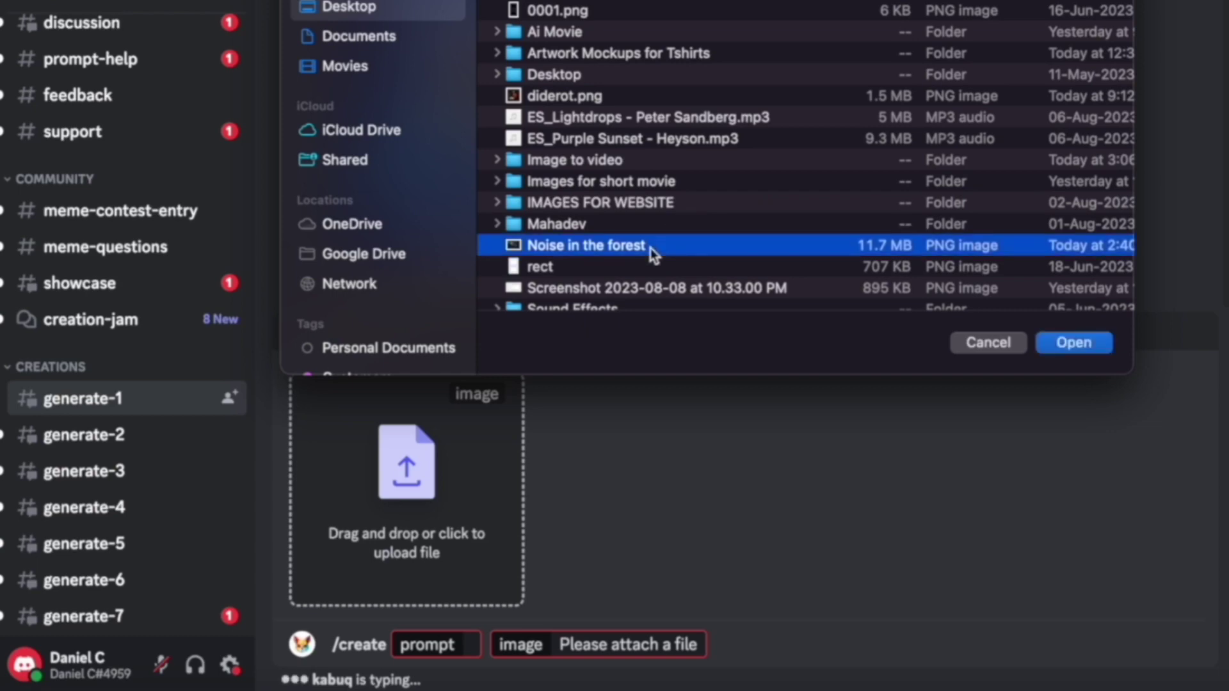
{"action": "left_click", "coordinate": [1073, 343]}
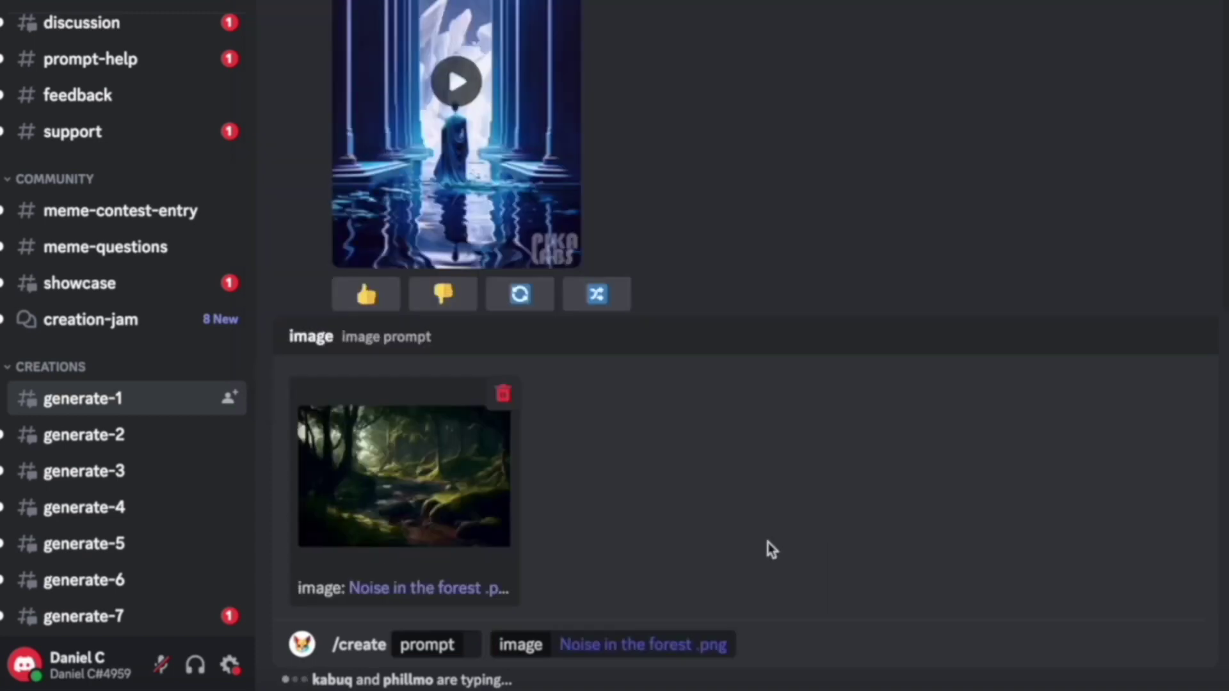
Submit the /create job with the prompt 'bracnhes and barks swaying'.
{"action": "left_click", "coordinate": [477, 647]}
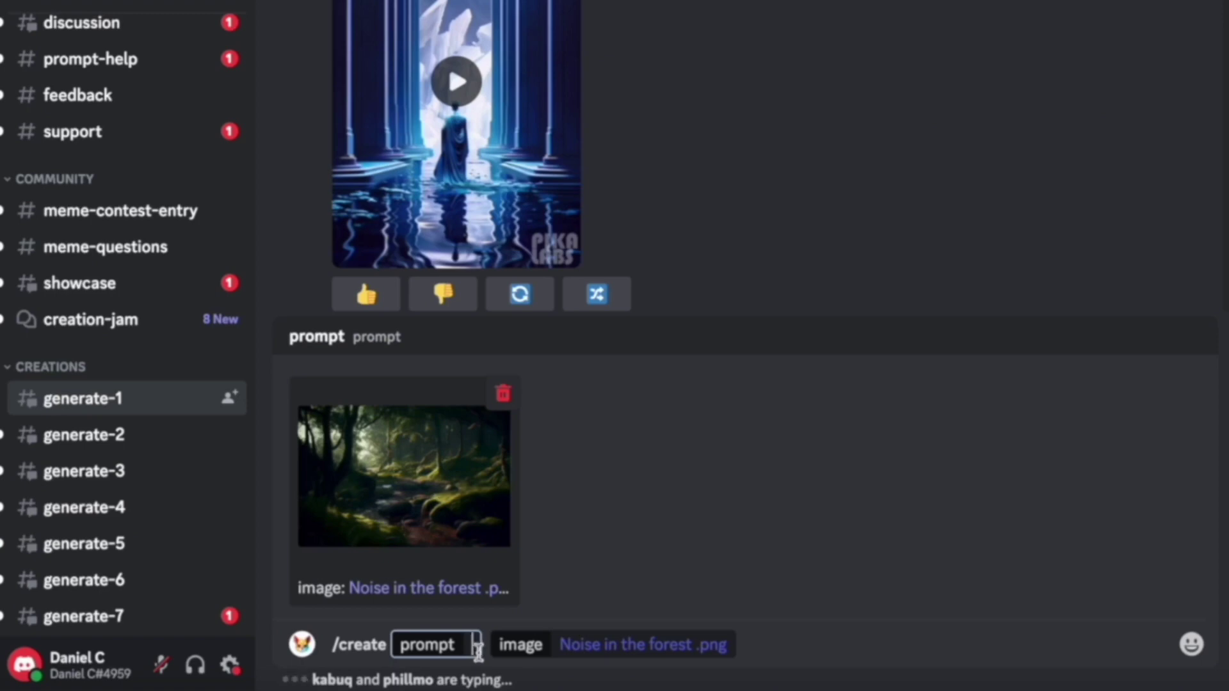
{"action": "type", "text": "bracnhes an"}
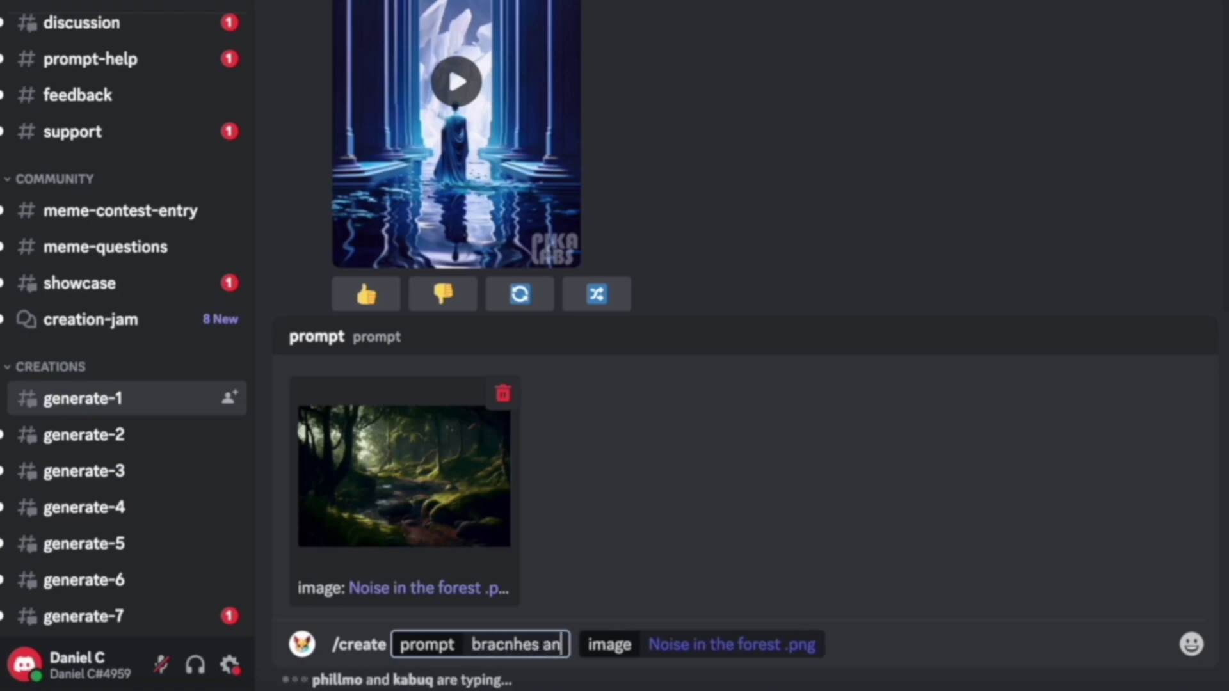
{"action": "type", "text": "d barks swaying"}
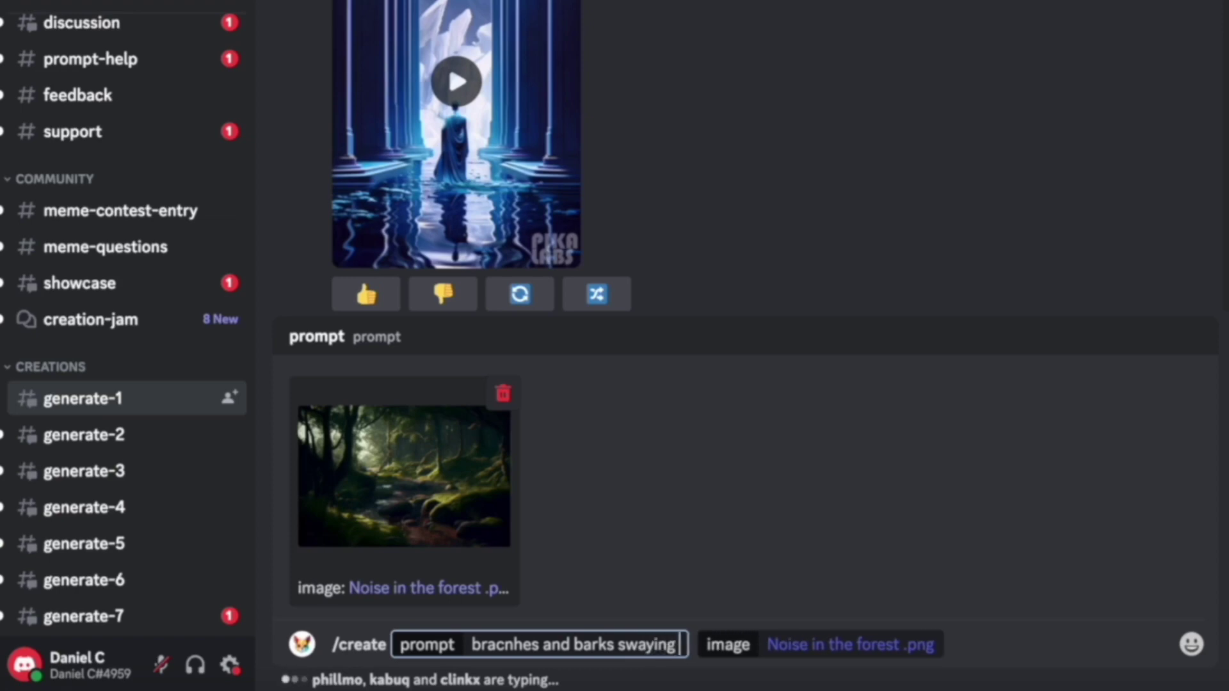
{"action": "key", "text": "Return"}
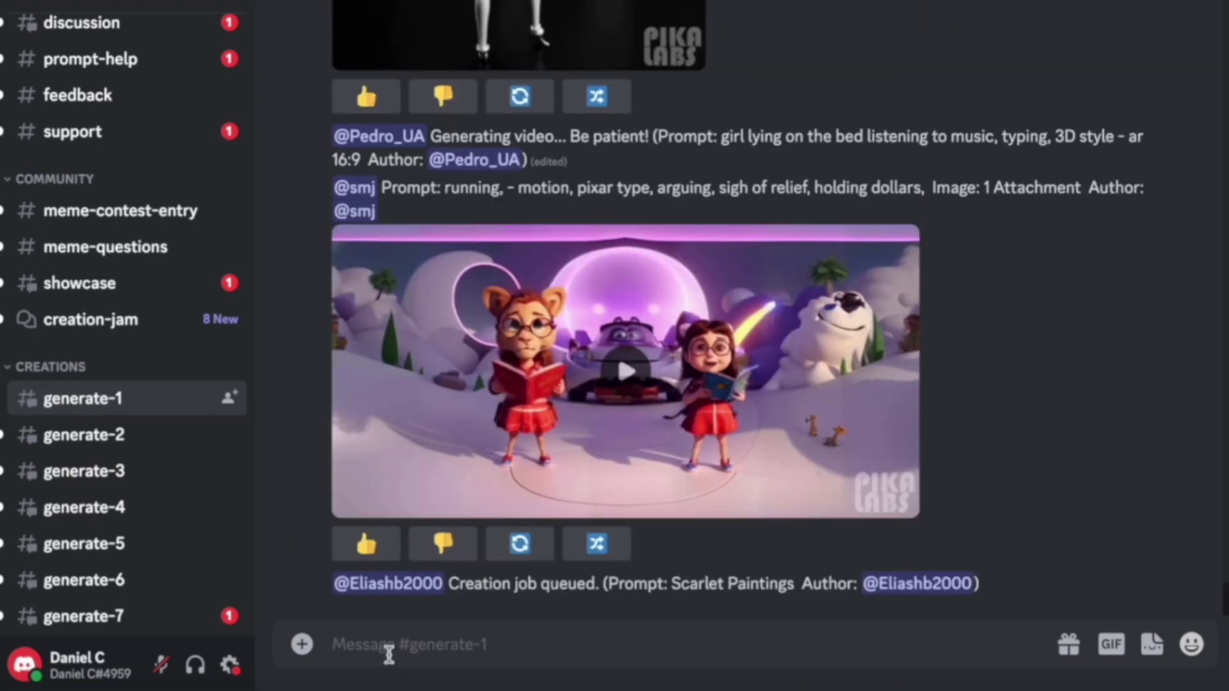
Start a Pika /create command with elephant.png attached and the prompt 'elephant walking in a jungle'.
{"action": "type", "text": "/"}
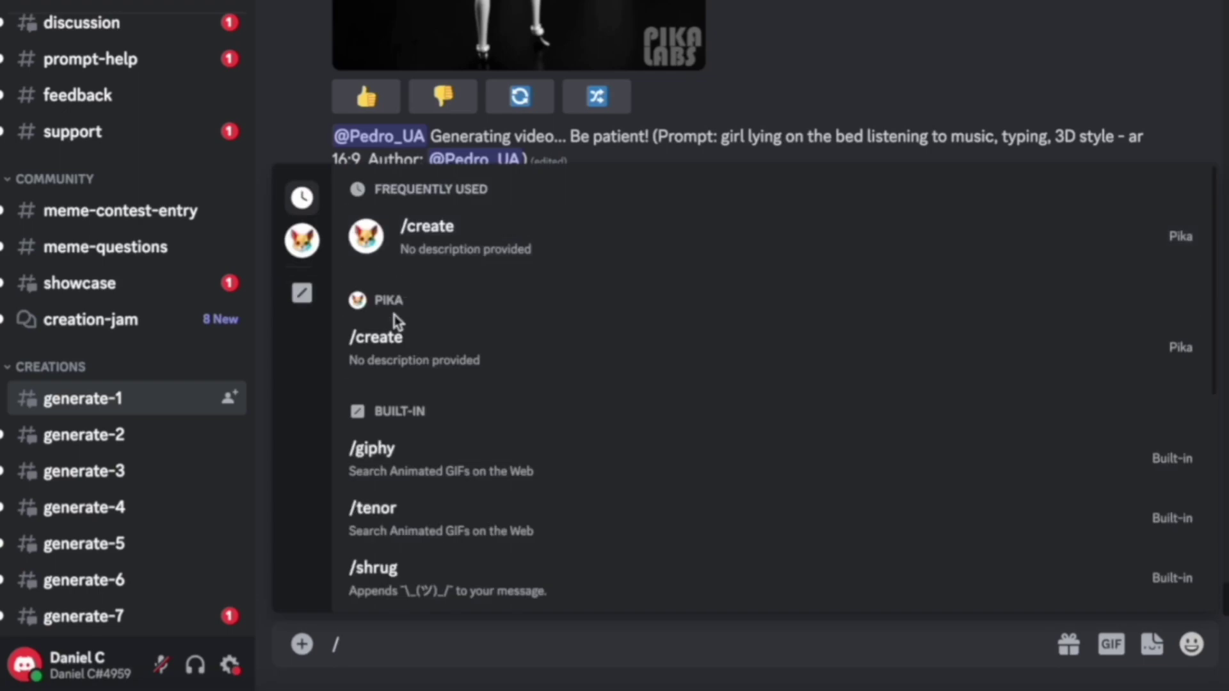
{"action": "left_click", "coordinate": [391, 344]}
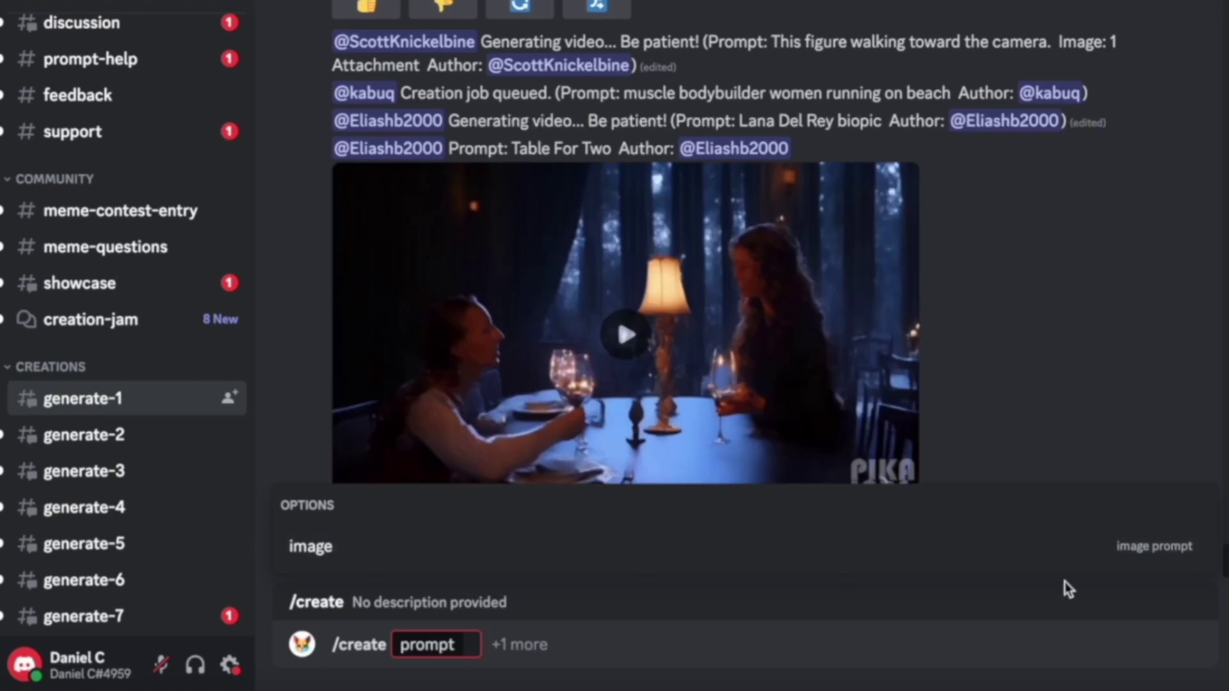
{"action": "left_click", "coordinate": [324, 548]}
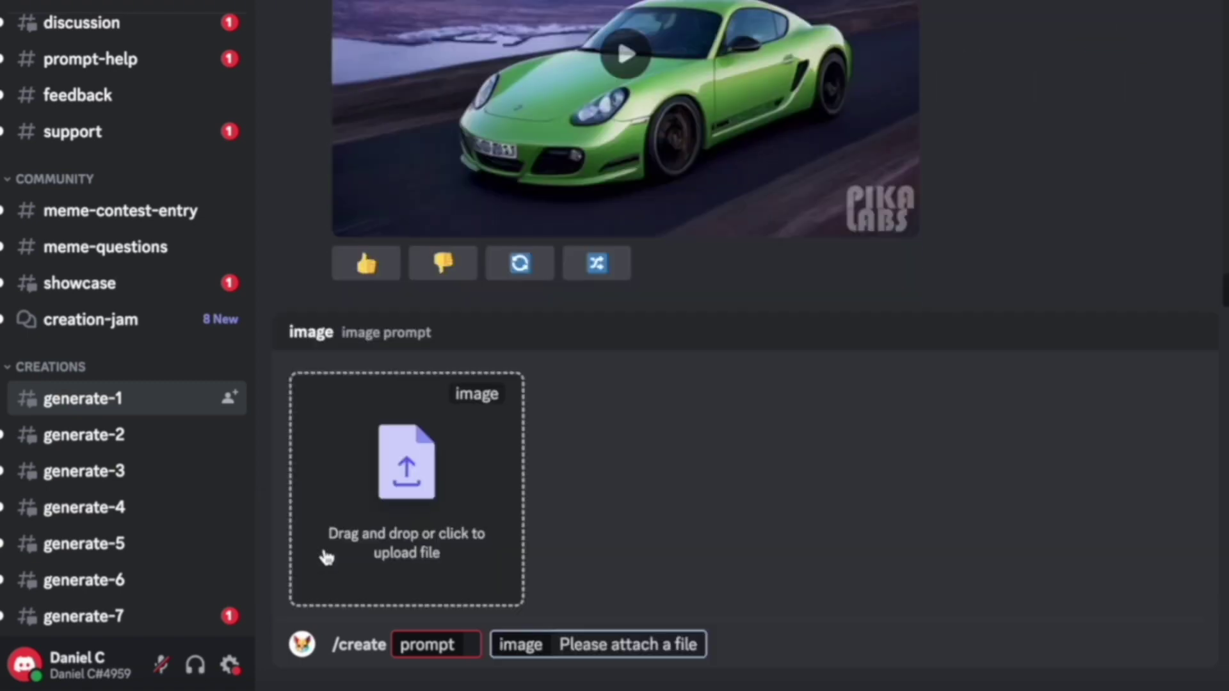
{"action": "left_click", "coordinate": [400, 523]}
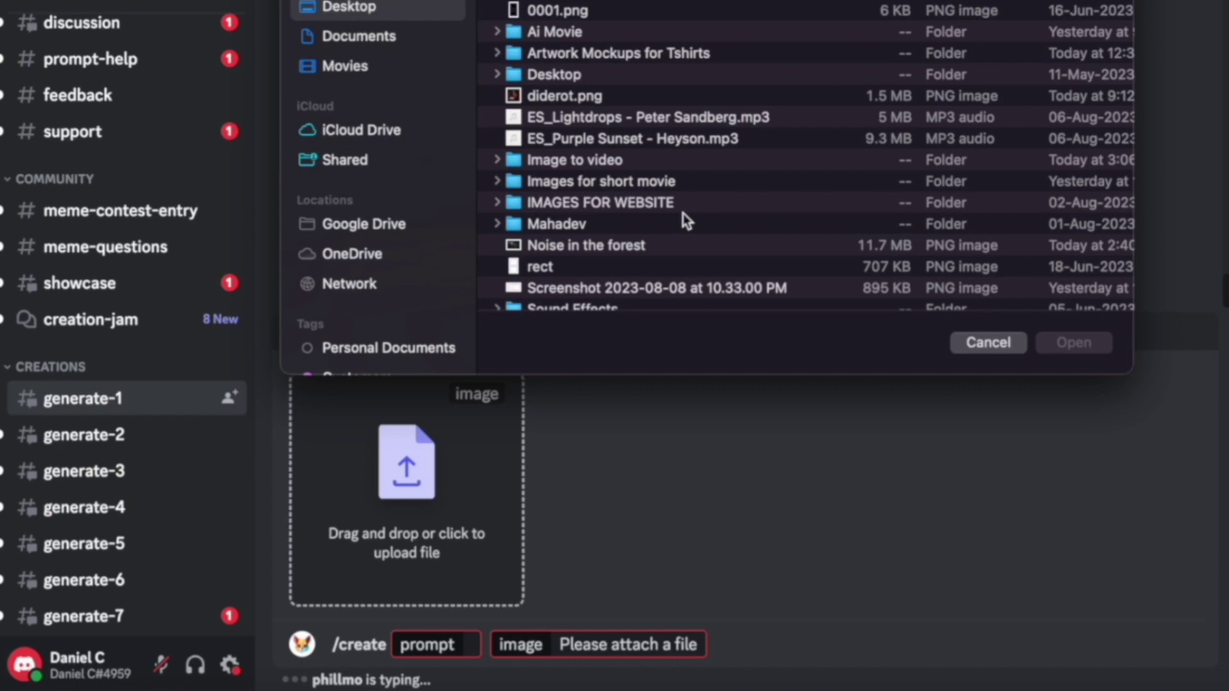
{"action": "left_click", "coordinate": [1062, 345]}
{"action": "left_click", "coordinate": [475, 645]}
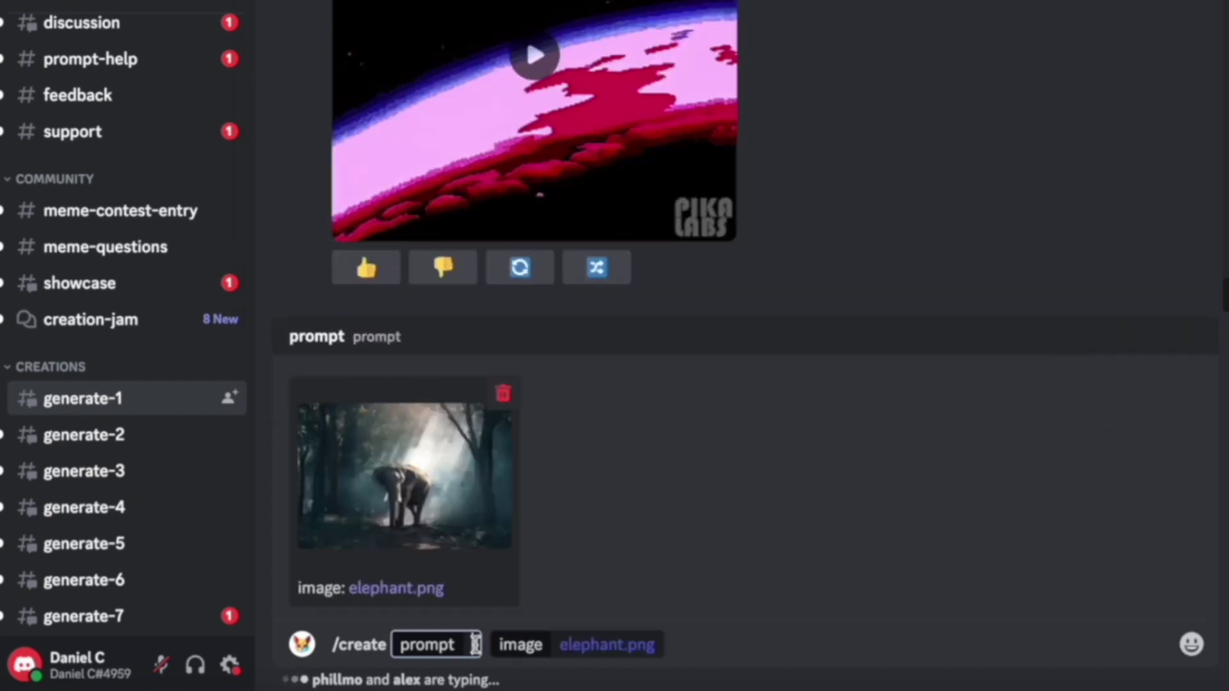
{"action": "type", "text": "elephant walking"}
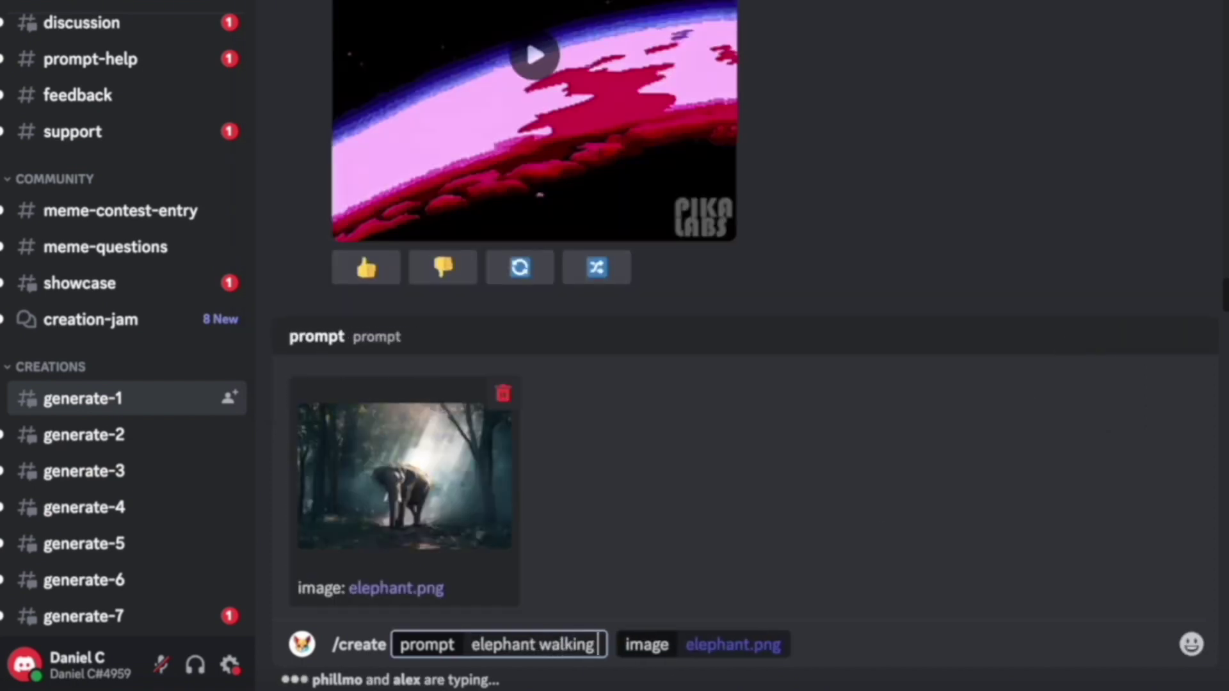
{"action": "type", "text": " in a jungle"}
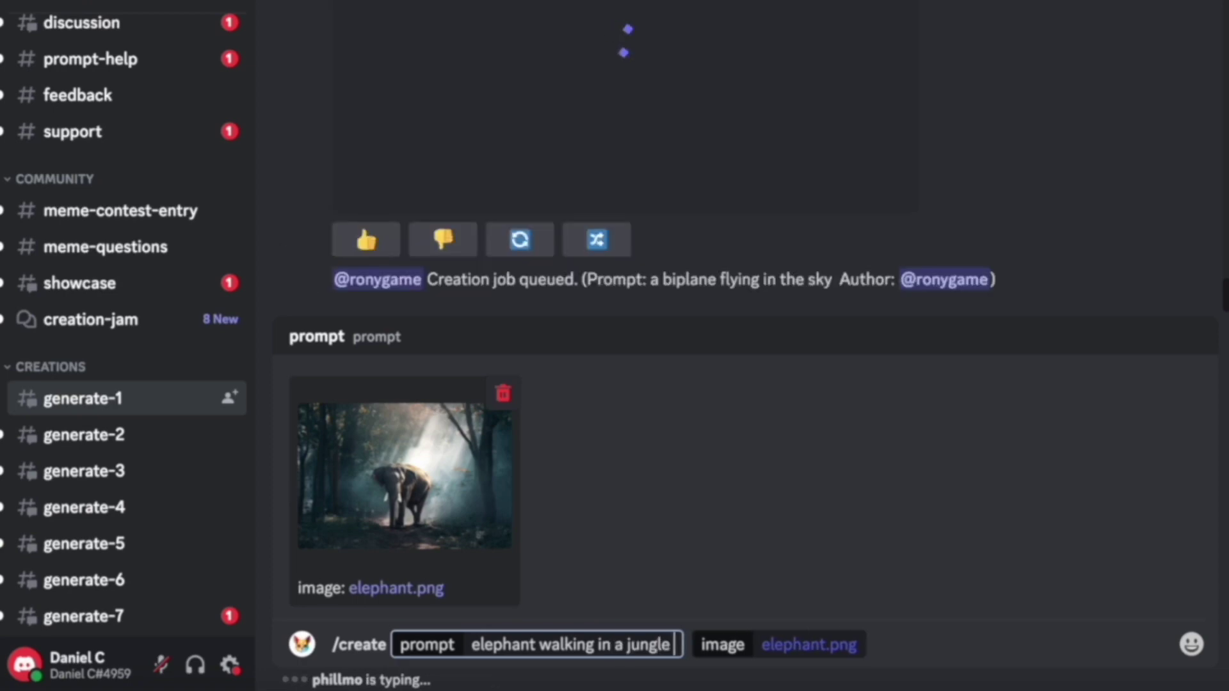
{"action": "key", "text": "Return"}
{"action": "scroll", "coordinate": [666, 453], "scroll_direction": "up", "scroll_amount": 10}
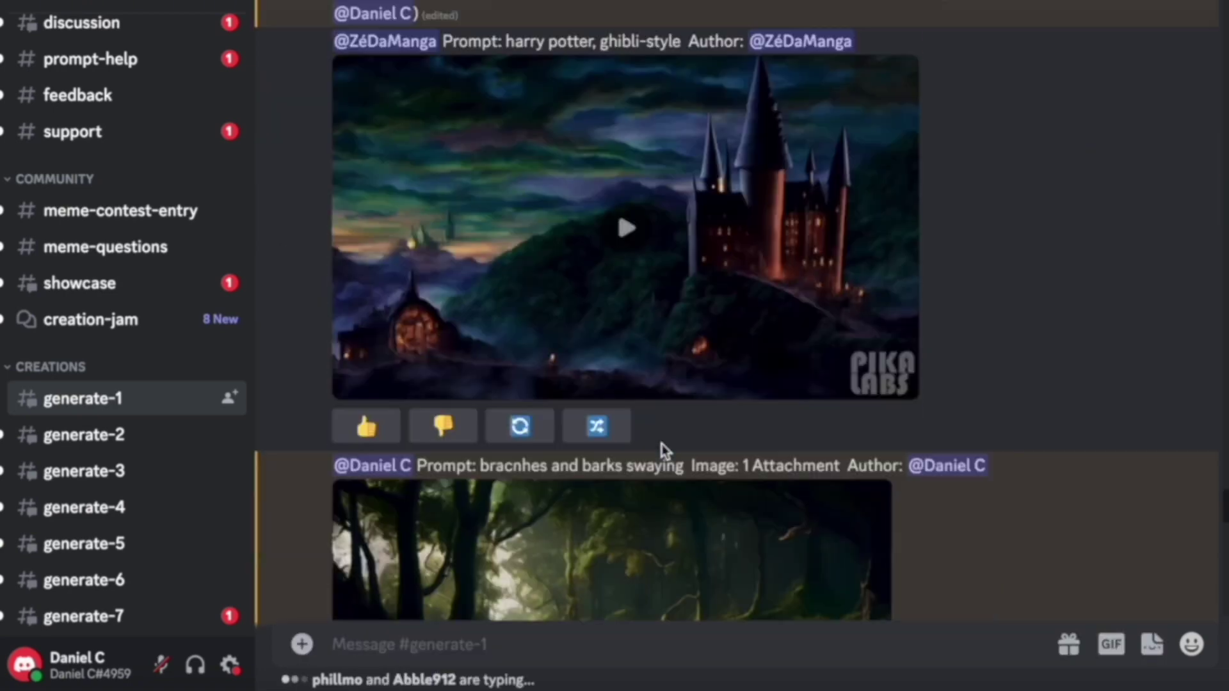
{"action": "scroll", "coordinate": [663, 447], "scroll_direction": "down", "scroll_amount": 5}
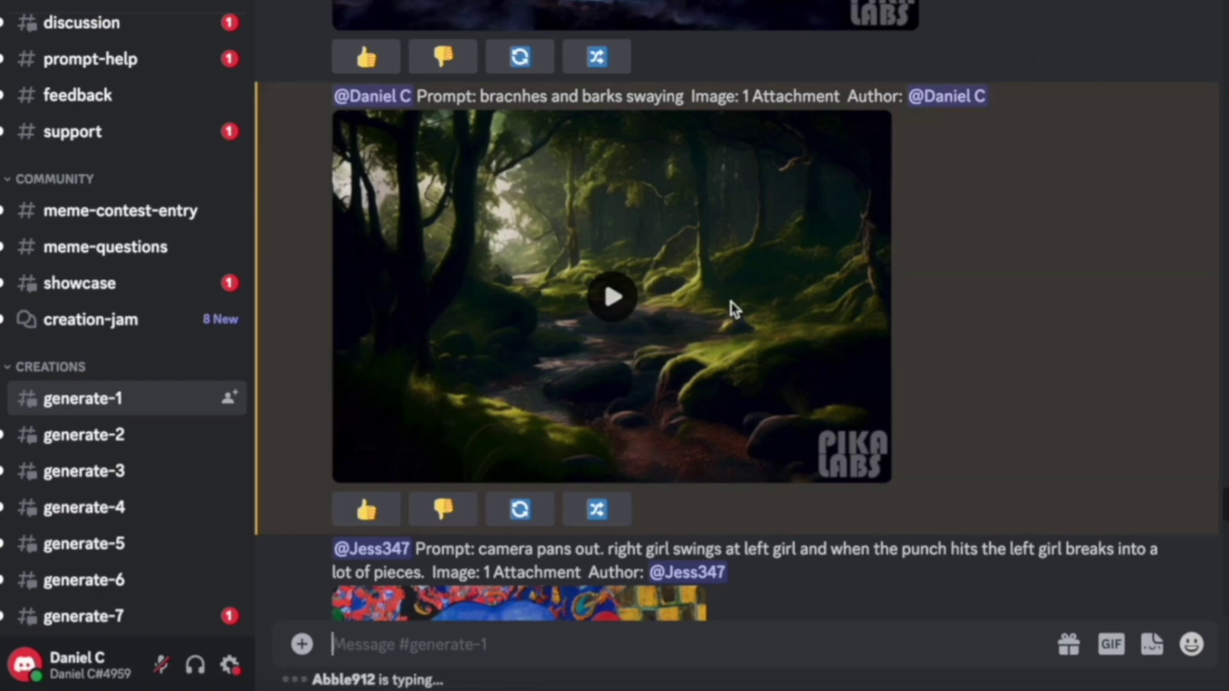
{"action": "left_click", "coordinate": [613, 298]}
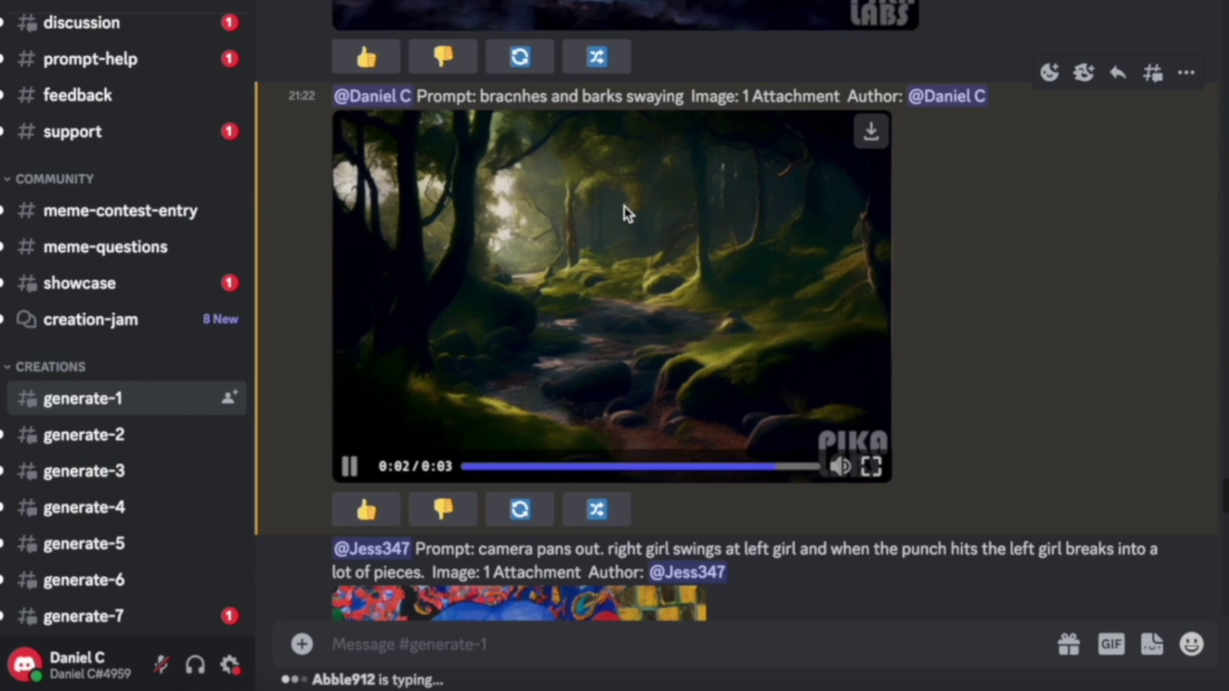
{"action": "left_click", "coordinate": [682, 206]}
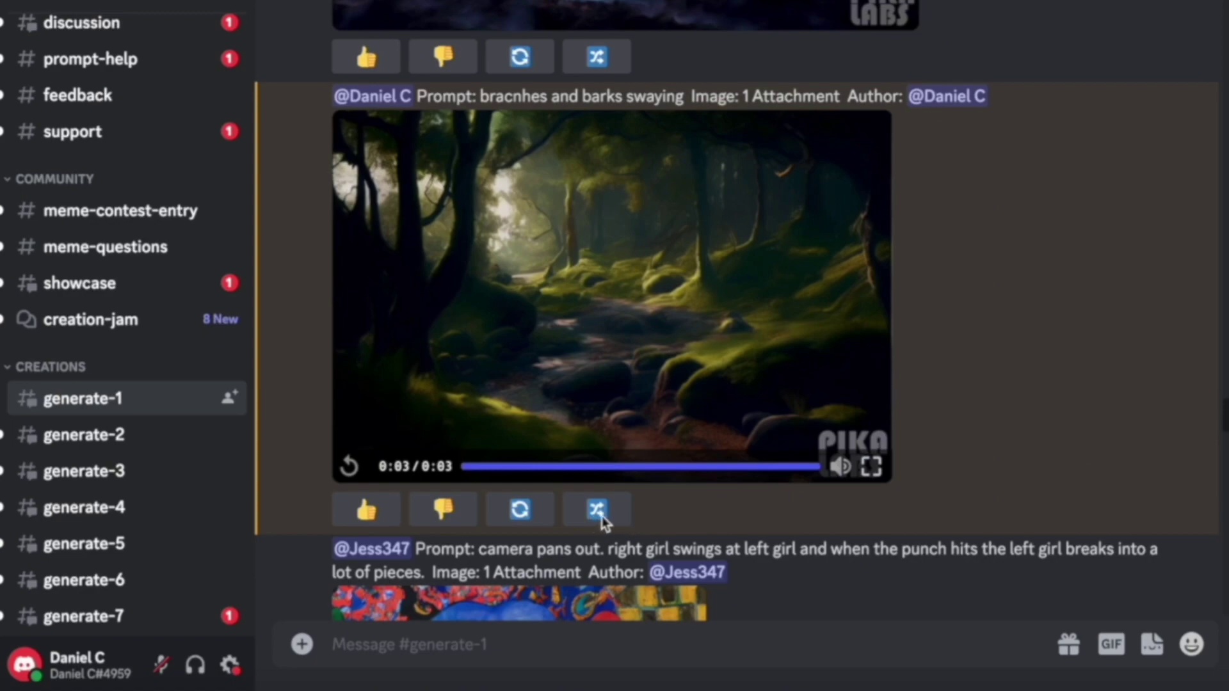
{"action": "scroll", "coordinate": [602, 522], "scroll_direction": "down", "scroll_amount": 20}
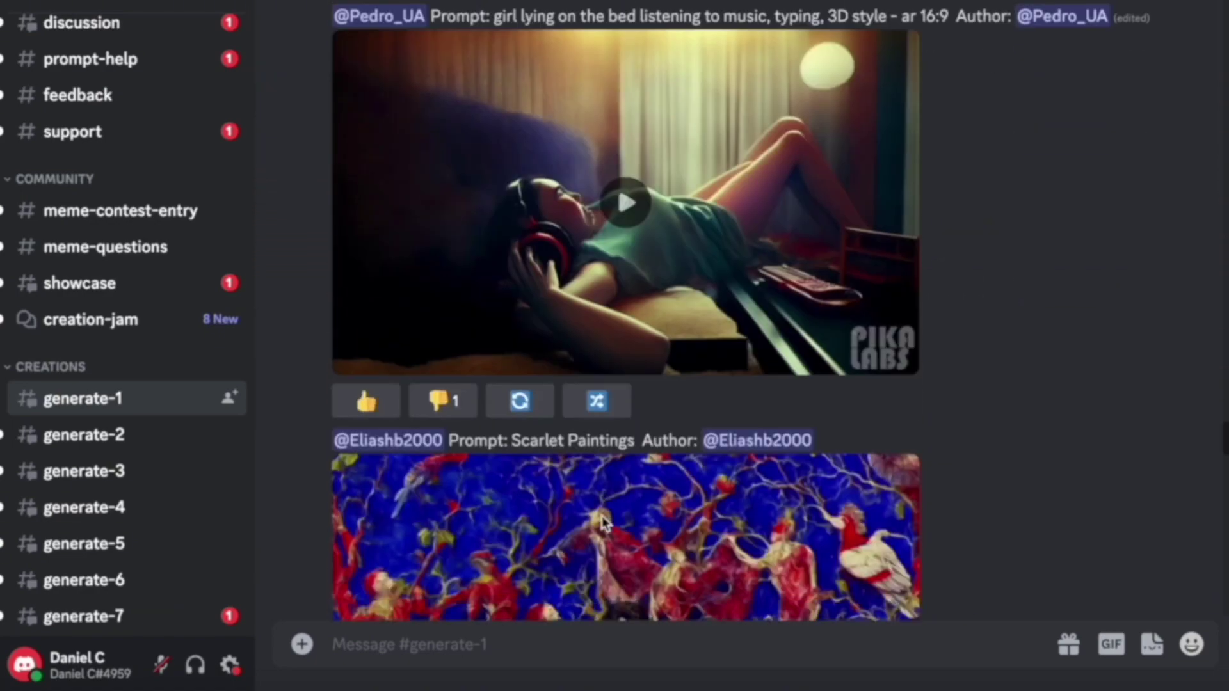
{"action": "scroll", "coordinate": [602, 519], "scroll_direction": "down", "scroll_amount": 15}
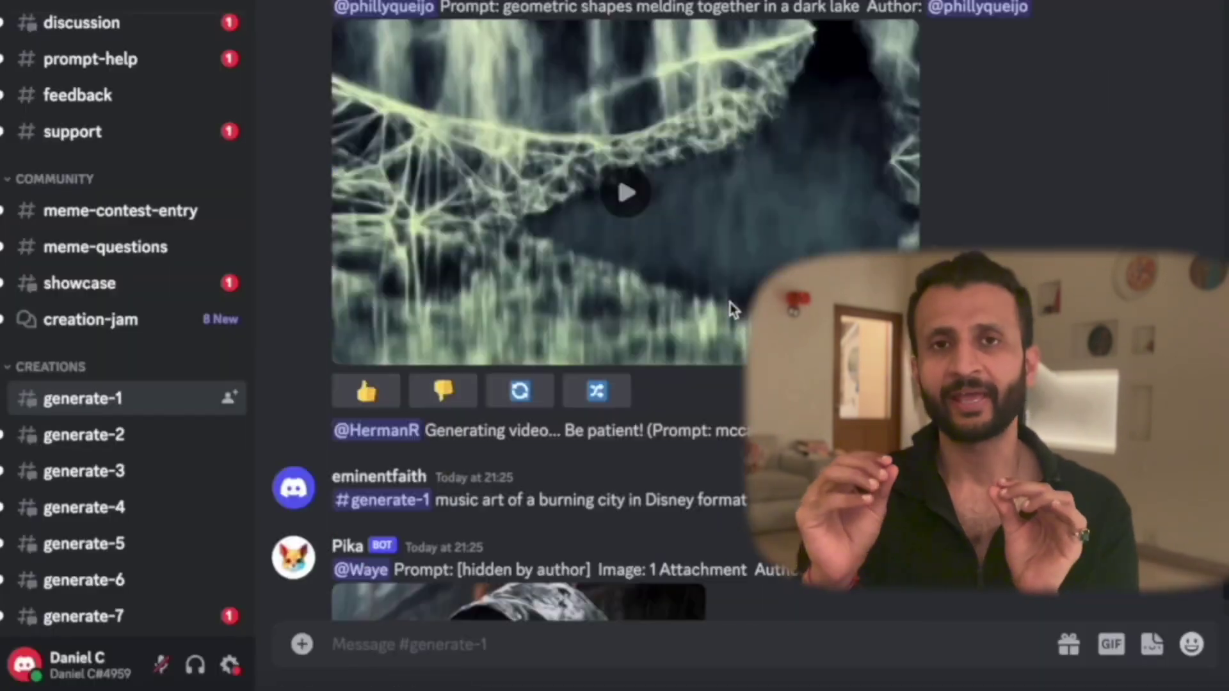
Scroll down the Runway dashboard.
{"action": "scroll", "coordinate": [729, 302], "scroll_direction": "down", "scroll_amount": 10}
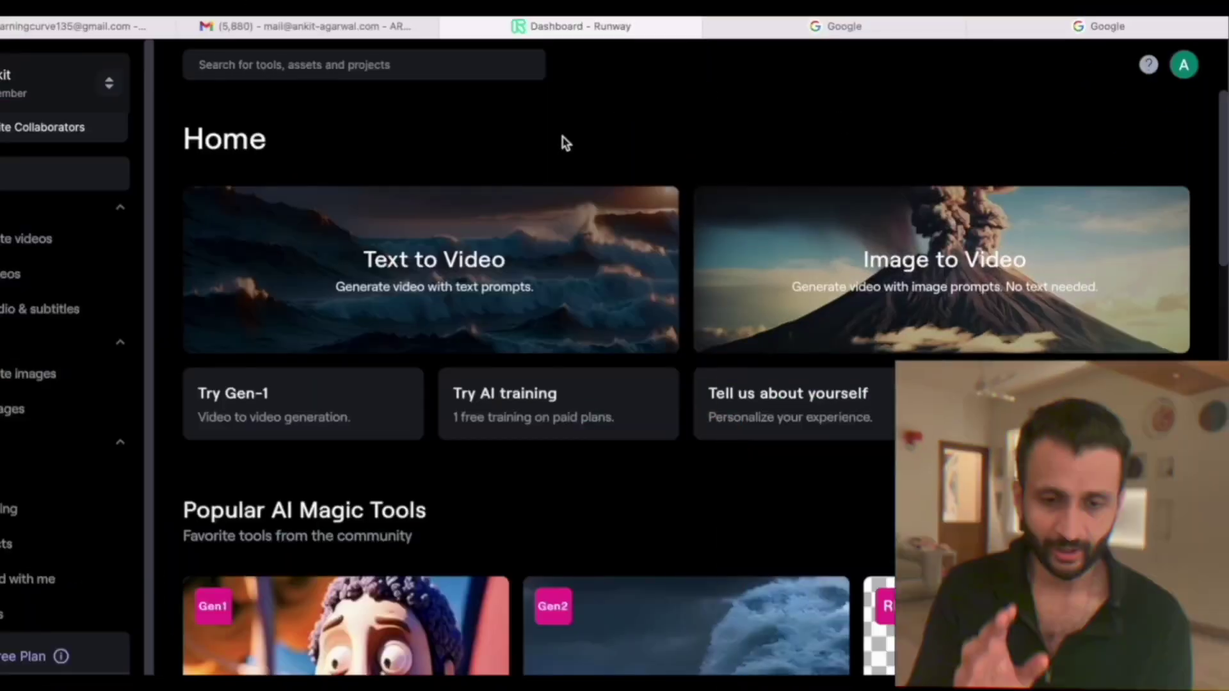
Open Runway's Gen-2 Text/Image to Video tool with image input selected.
{"action": "scroll", "coordinate": [754, 607], "scroll_direction": "down", "scroll_amount": 10}
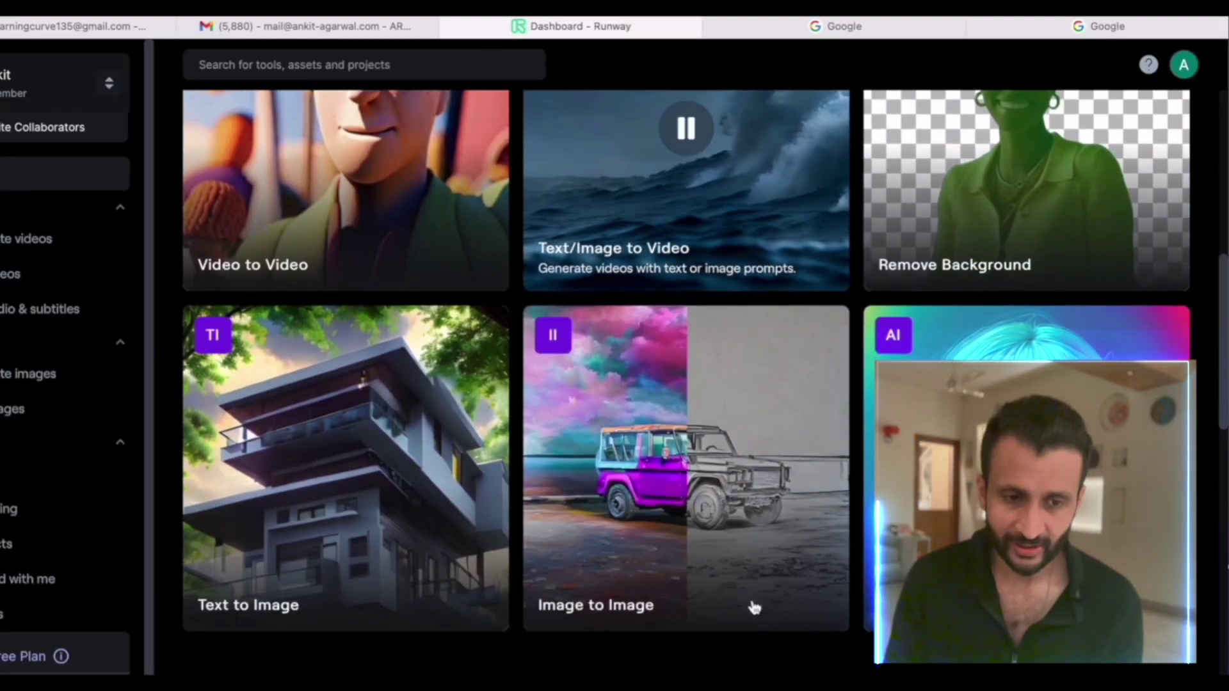
{"action": "scroll", "coordinate": [754, 607], "scroll_direction": "up", "scroll_amount": 10}
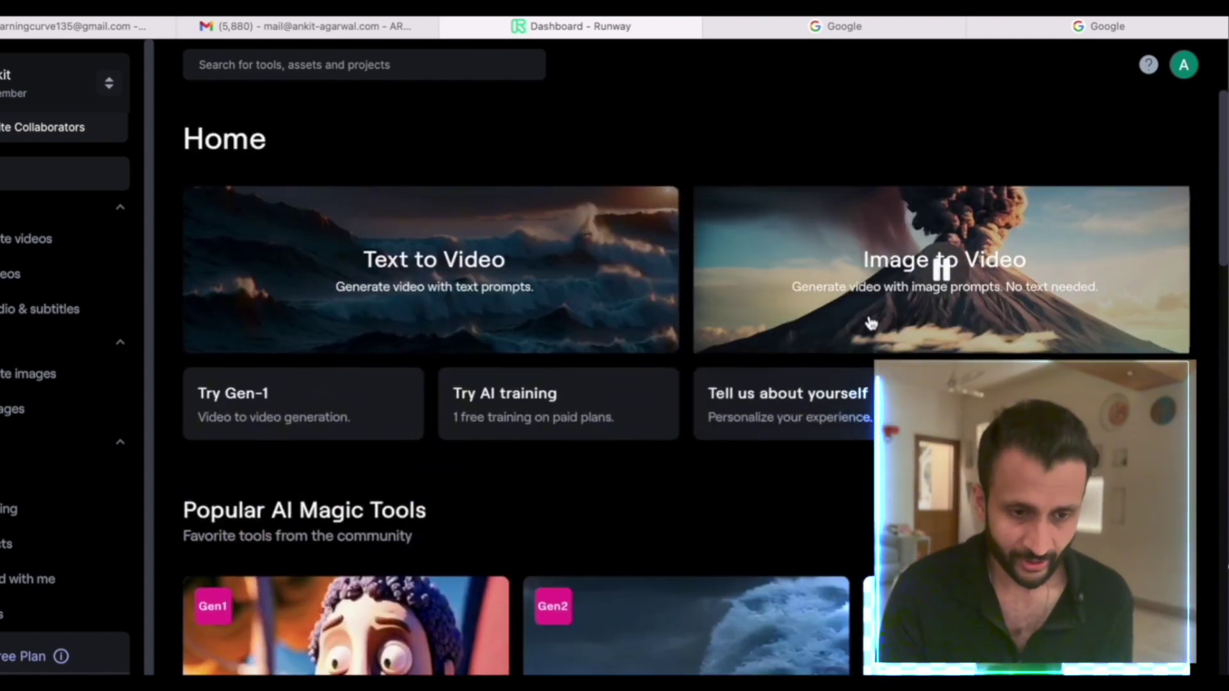
{"action": "left_click", "coordinate": [6, 252]}
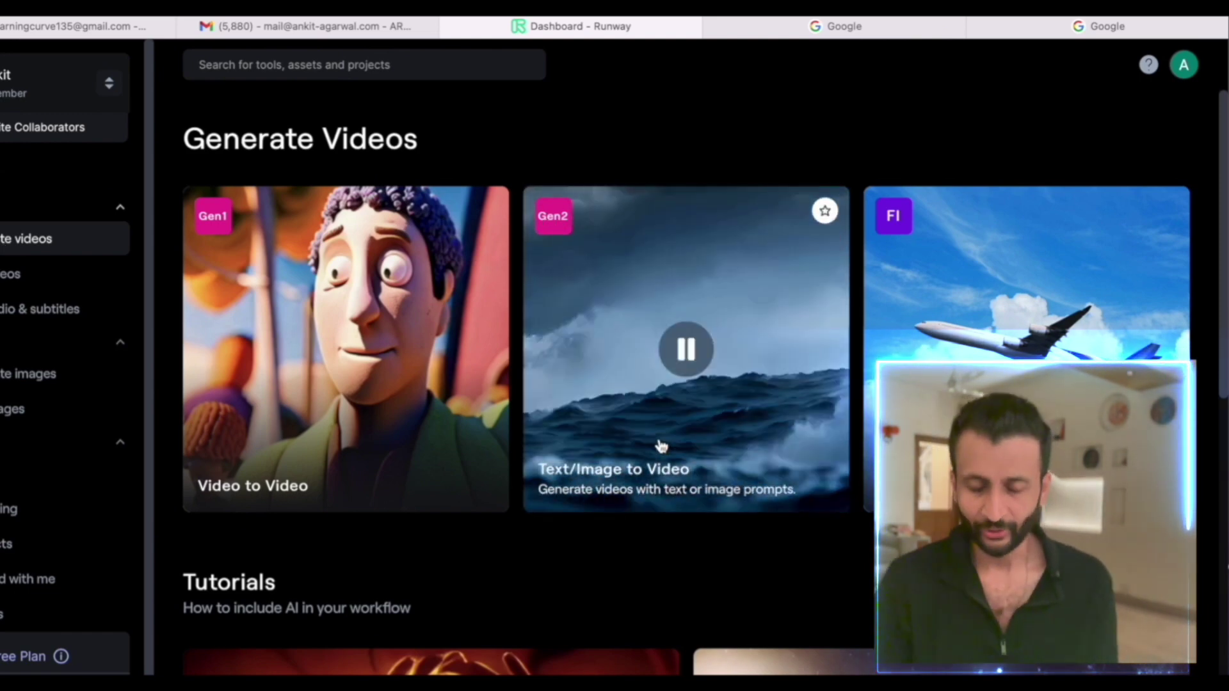
{"action": "left_click", "coordinate": [659, 444]}
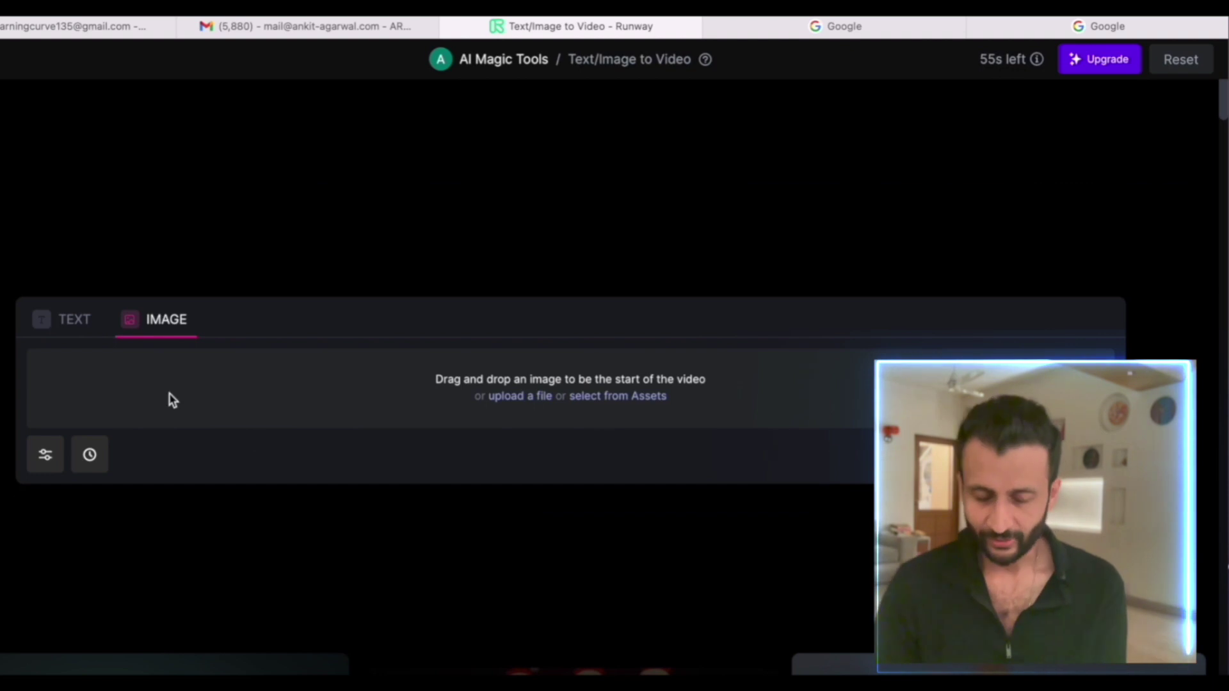
{"action": "left_click", "coordinate": [61, 327]}
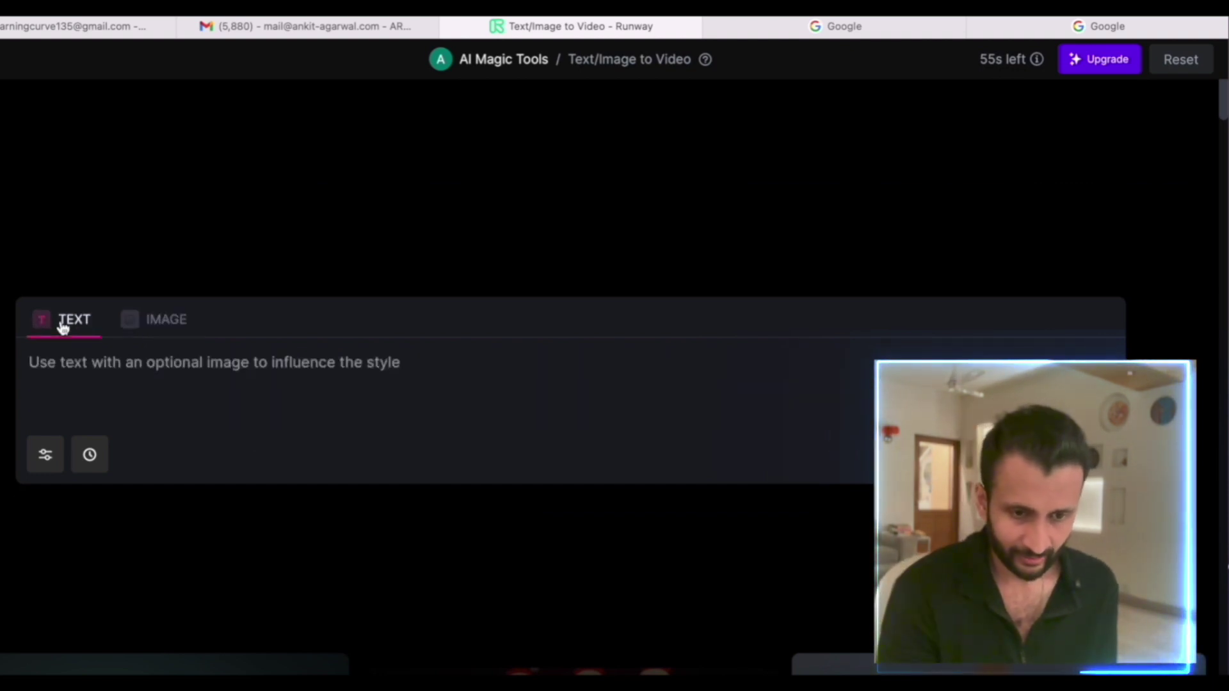
{"action": "left_click", "coordinate": [156, 332]}
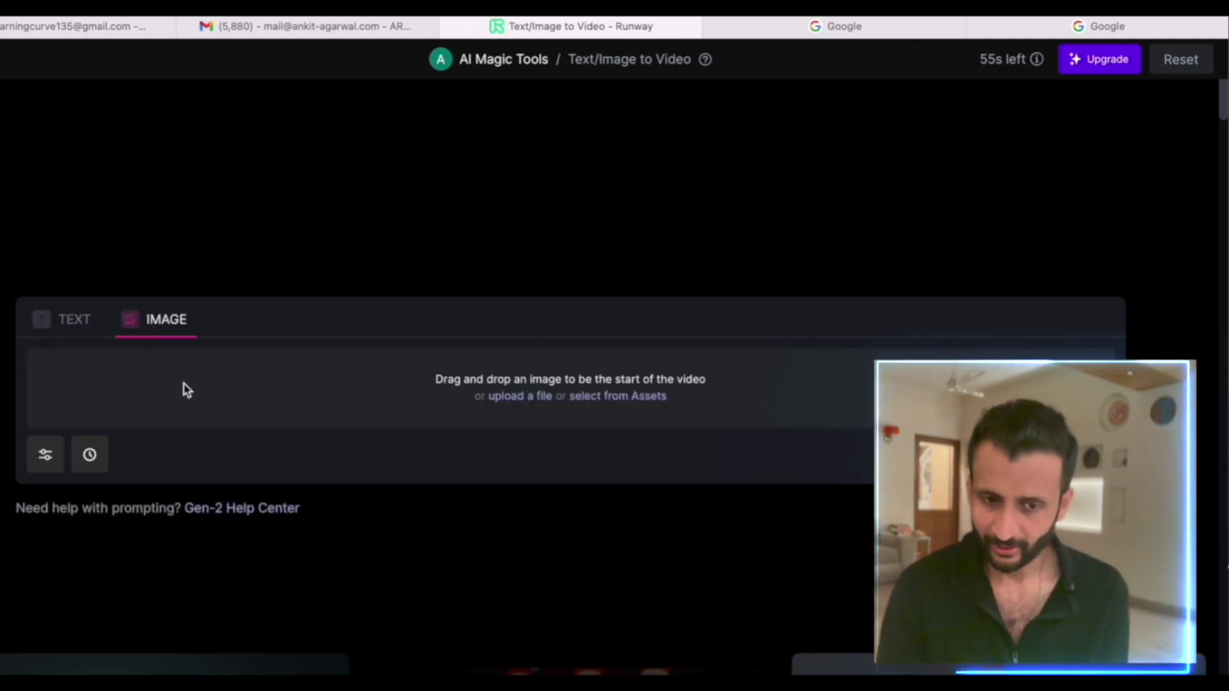
Upload mysterios forest.png from the Ai Movie folder as the starting image and check the settings.
{"action": "left_click", "coordinate": [536, 397]}
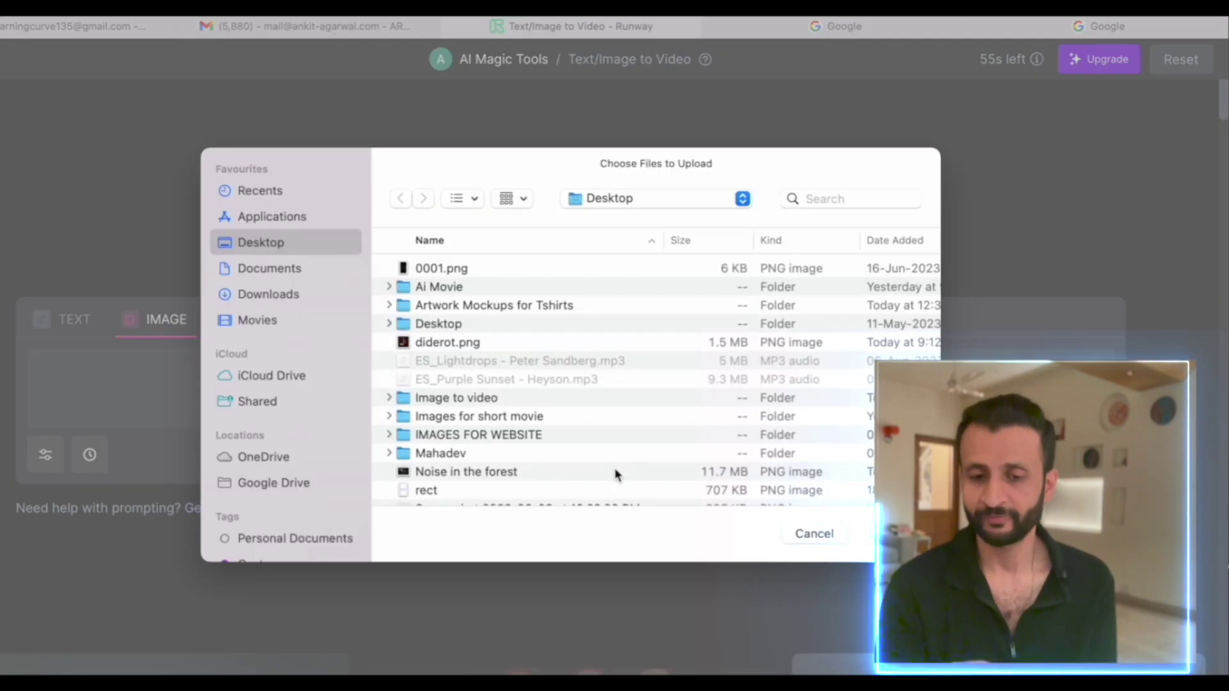
{"action": "double_click", "coordinate": [494, 288]}
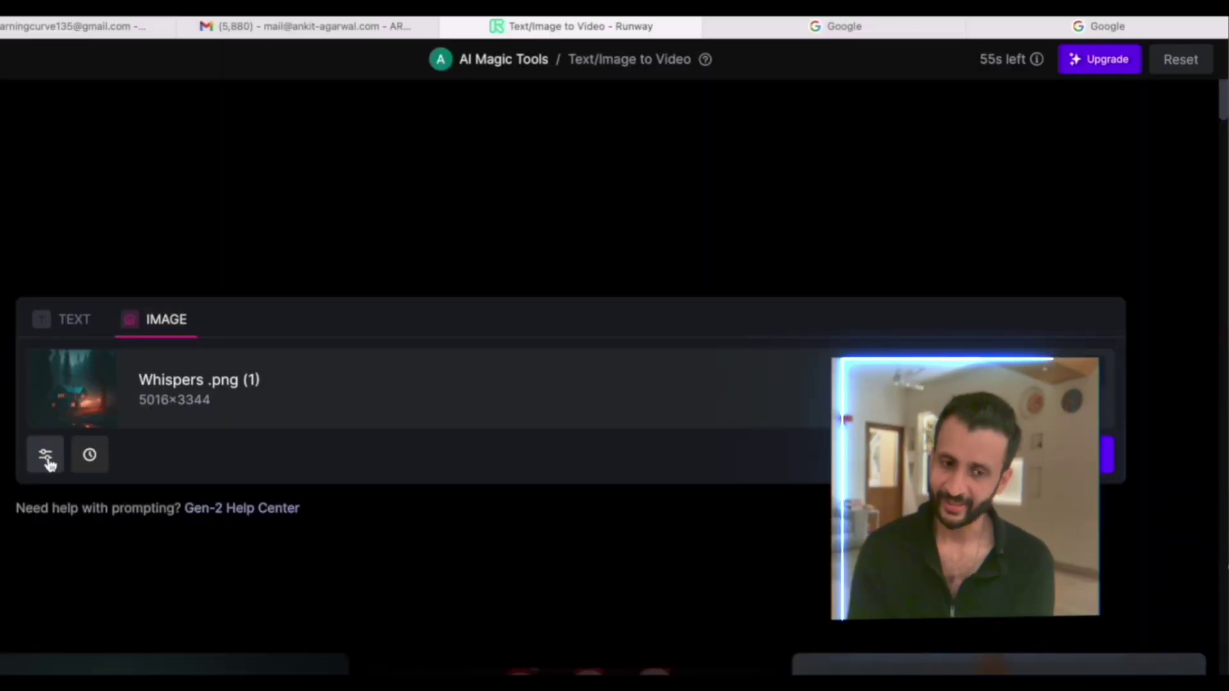
{"action": "left_click", "coordinate": [46, 457]}
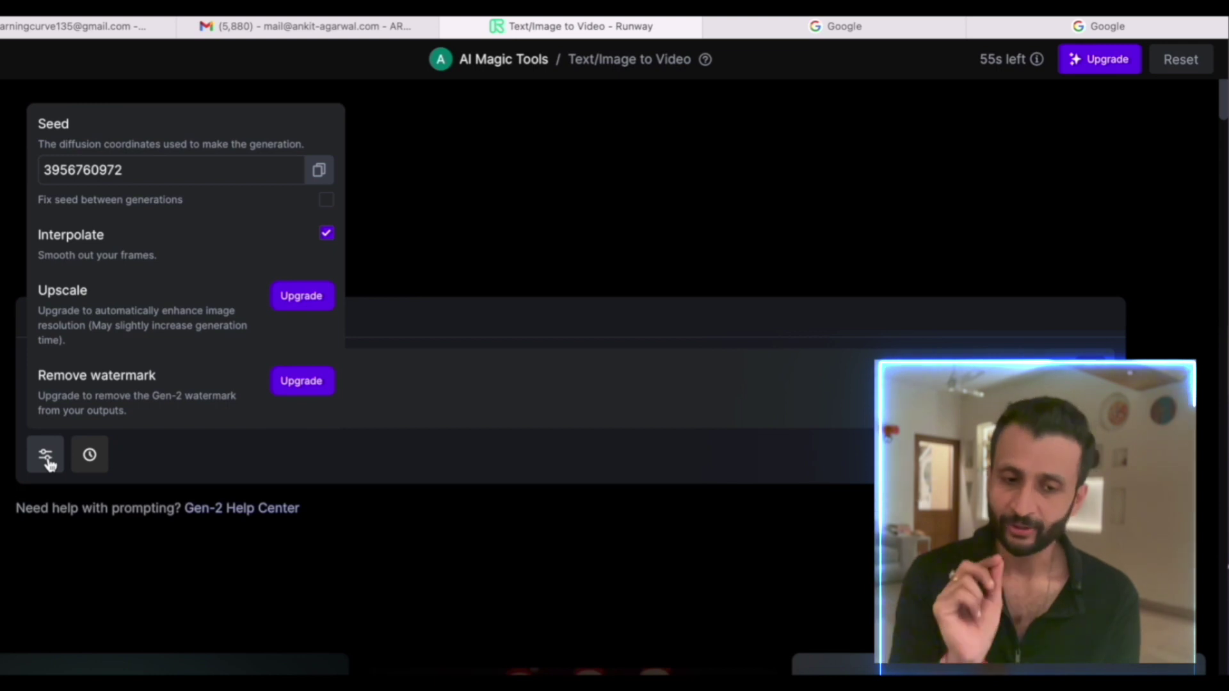
{"action": "left_click", "coordinate": [519, 240]}
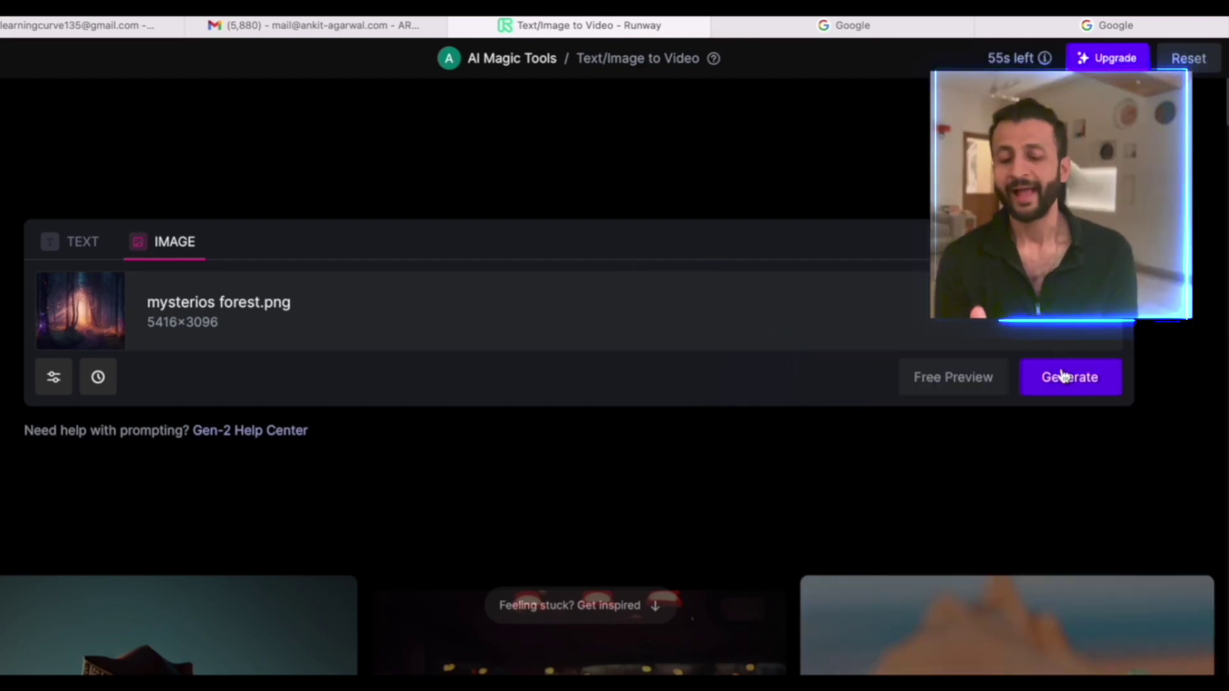
Generate the Gen-2 video from the forest image and review the result.
{"action": "left_click", "coordinate": [1063, 376]}
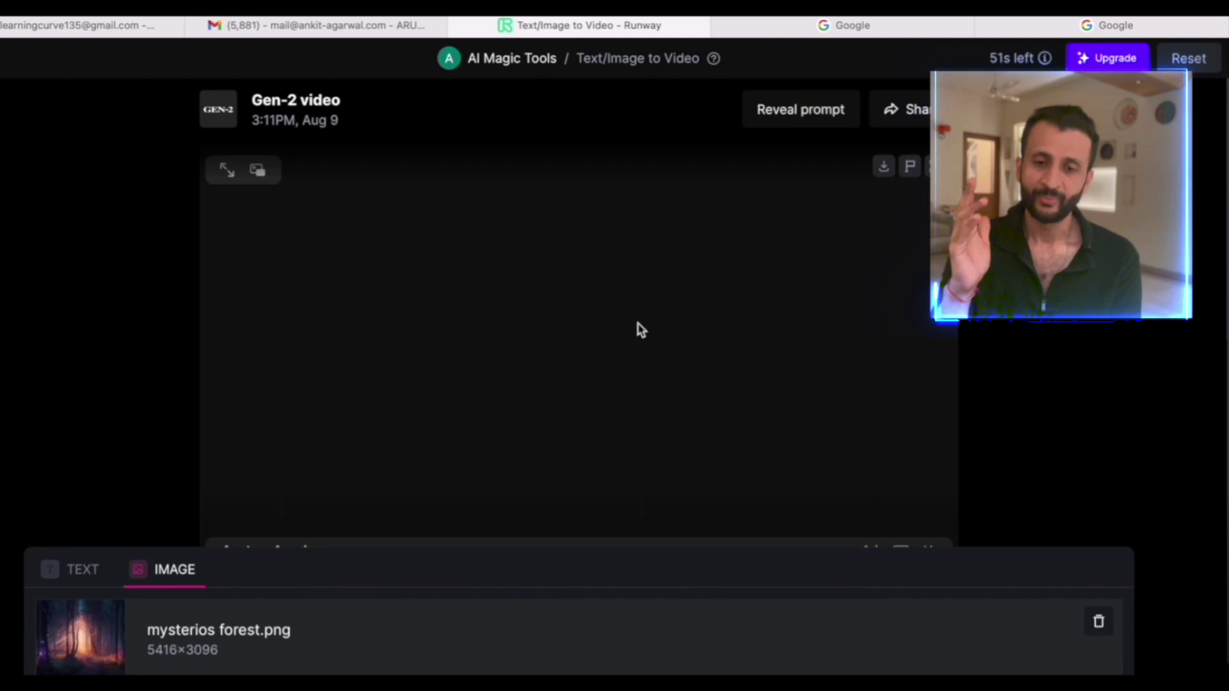
{"action": "scroll", "coordinate": [319, 324], "scroll_direction": "down", "scroll_amount": 1}
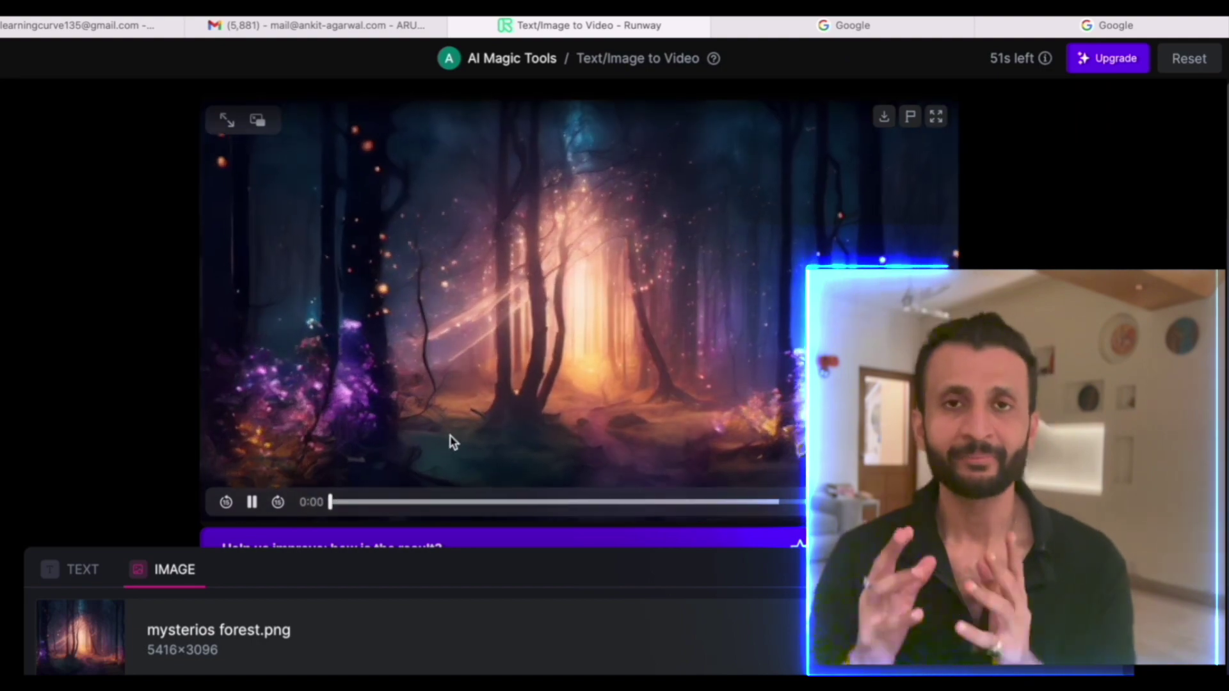
{"action": "scroll", "coordinate": [608, 538], "scroll_direction": "up", "scroll_amount": 1}
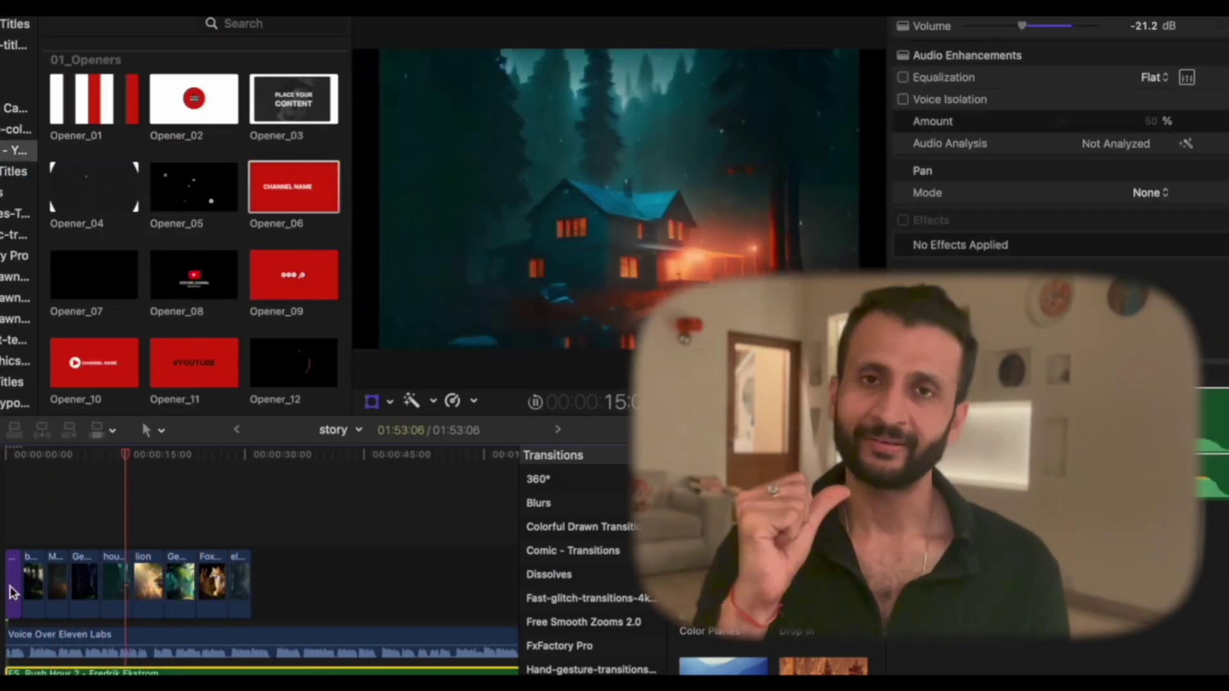
Drag a clip's edit point in the story timeline to trim it.
{"action": "left_click_drag", "start_coordinate": [23, 584], "coordinate": [36, 572]}
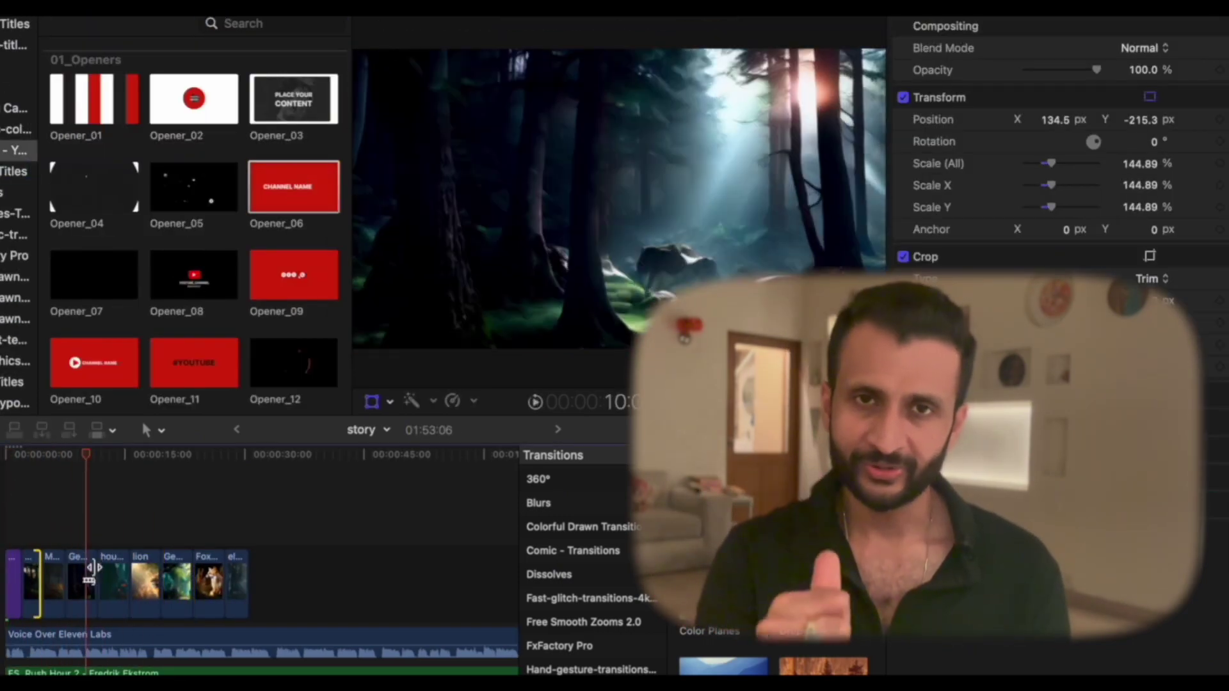